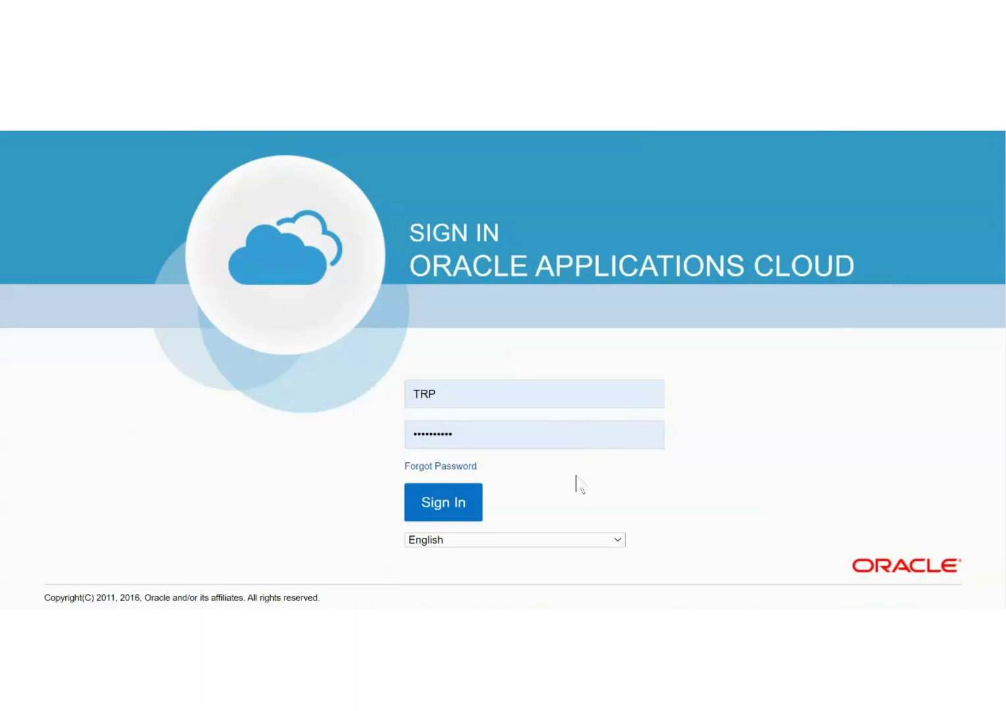
Sign in to Oracle Applications Cloud with the pre-filled credentials
left_click(436, 502)
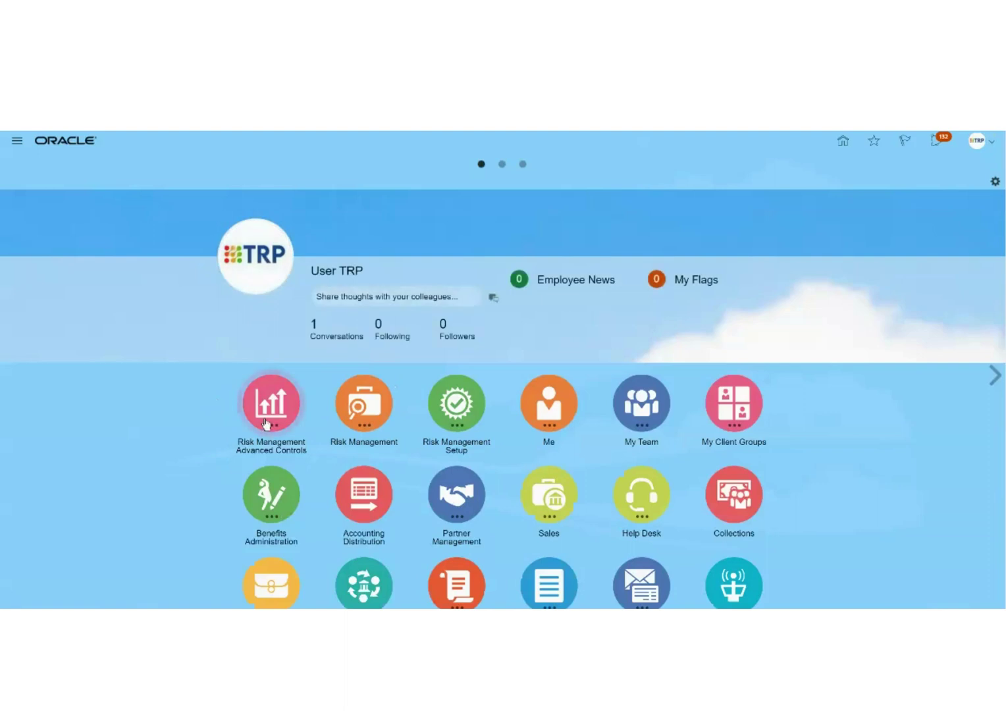
Open Risk Management's Advanced Controls work area to show the Controls list
left_click(266, 423)
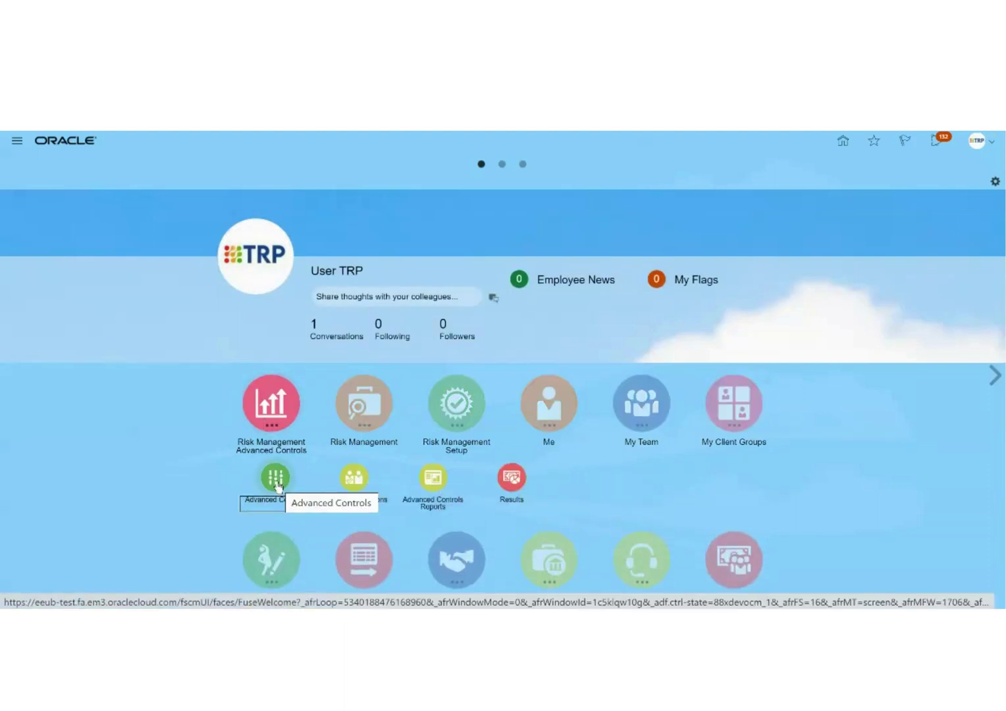
scroll(277, 486, "down", 1)
left_click(277, 437)
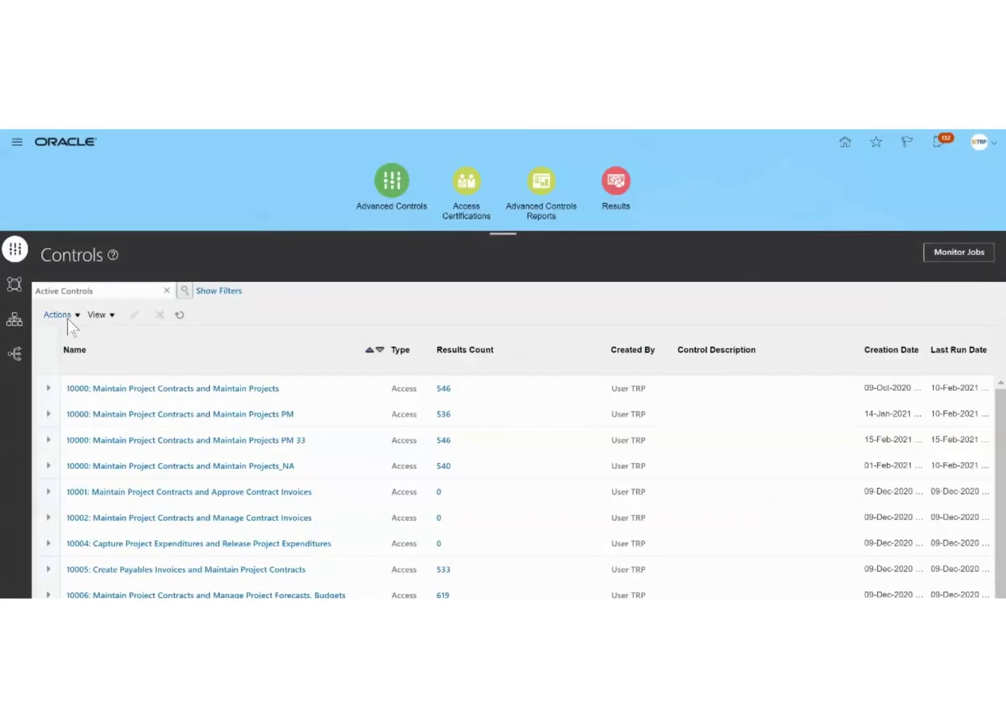
Choose Deploy Transaction Controls from the Controls page Actions menu
left_click(67, 318)
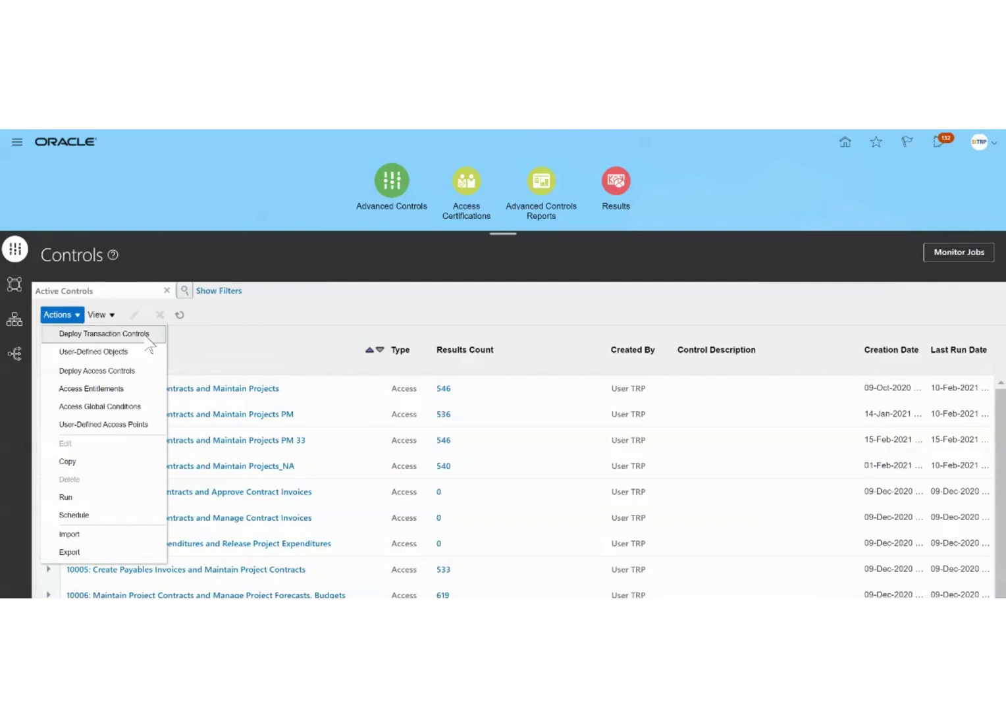
left_click(99, 334)
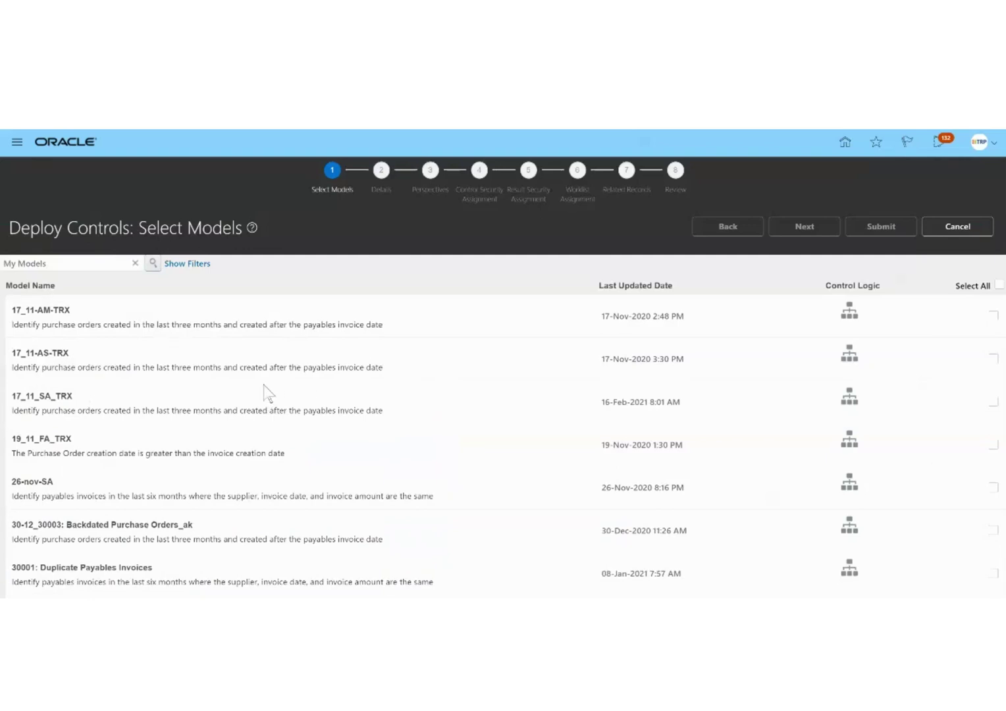
Select the 30001: Duplicate Payables Invoices_NA model and advance to Details
scroll(266, 393, "down", 3)
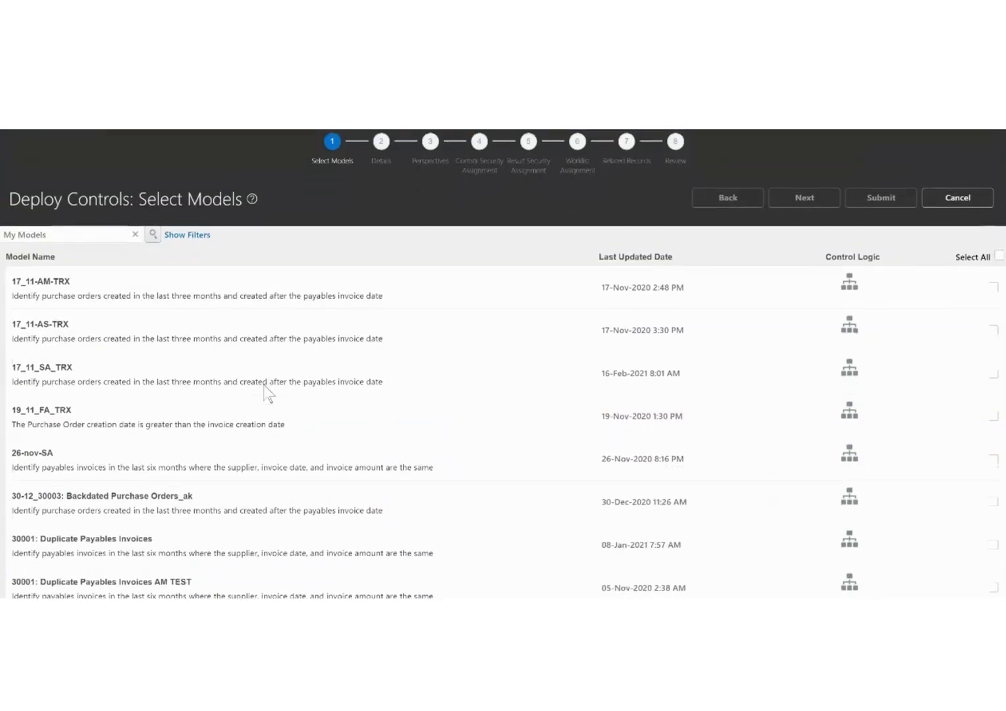
scroll(267, 394, "down", 5)
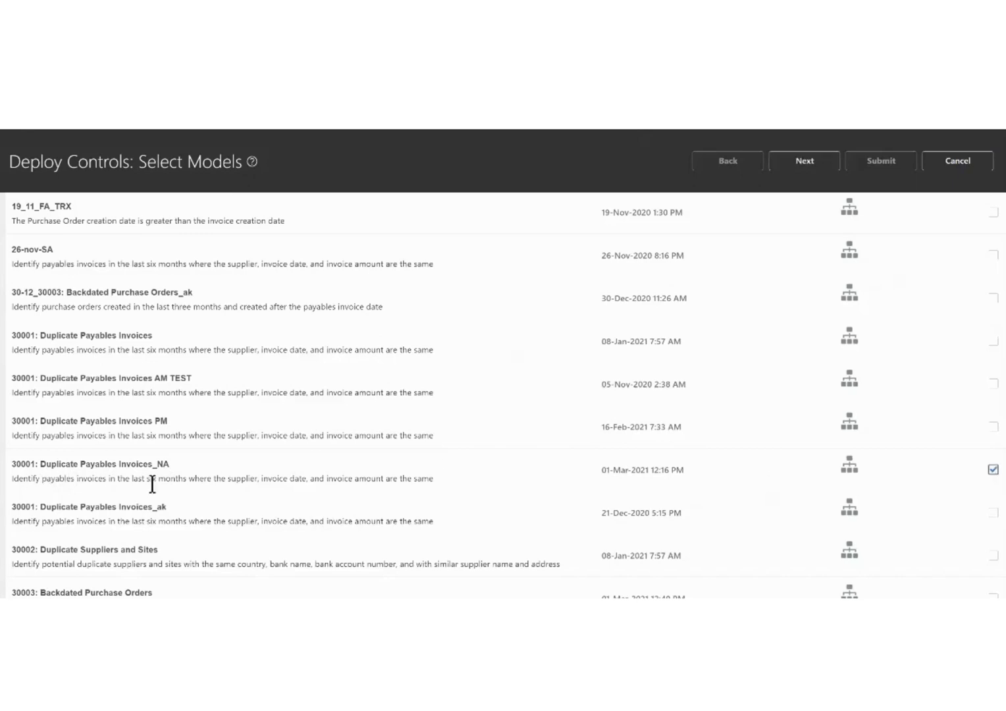
scroll(237, 494, "up", 3)
scroll(239, 496, "up", 2)
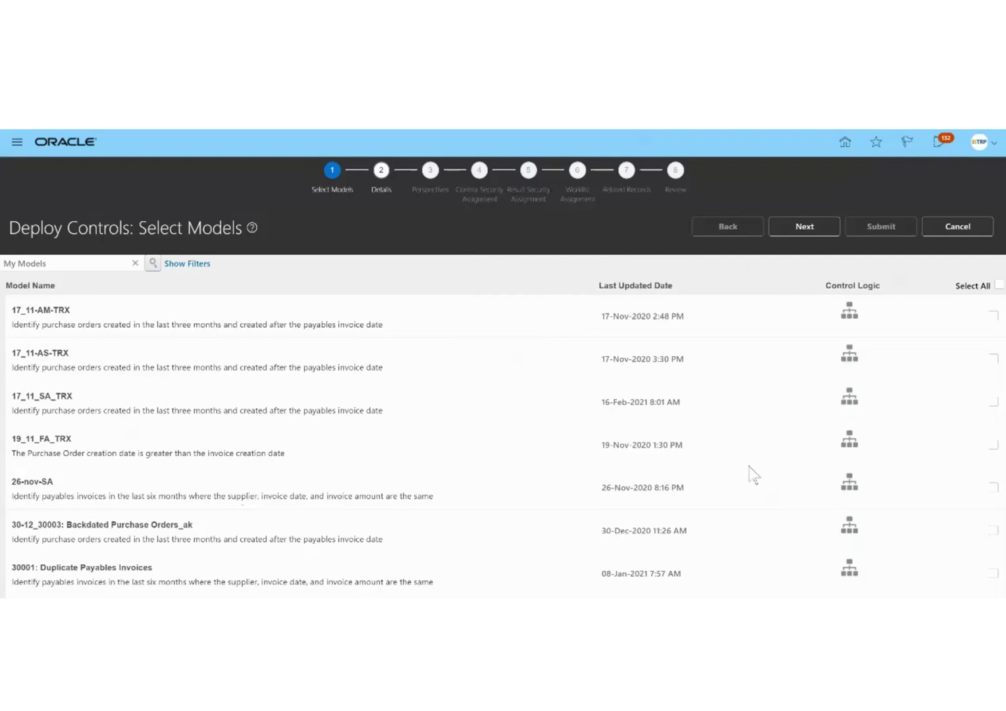
left_click(800, 230)
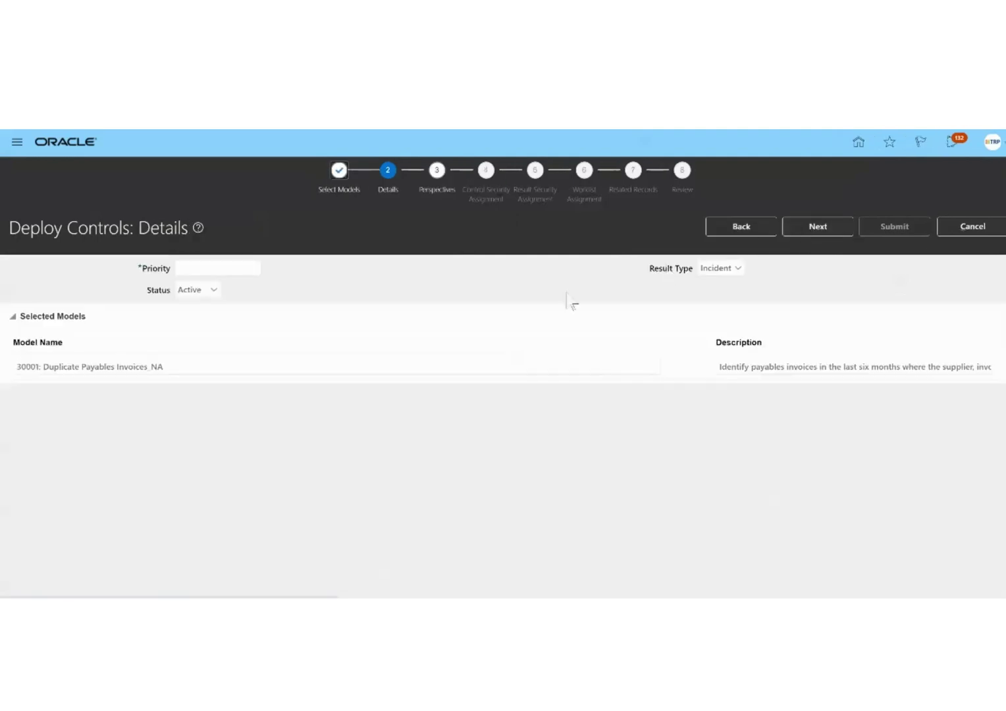
Set the control's Priority to 1 and continue to Perspectives
left_click(219, 268)
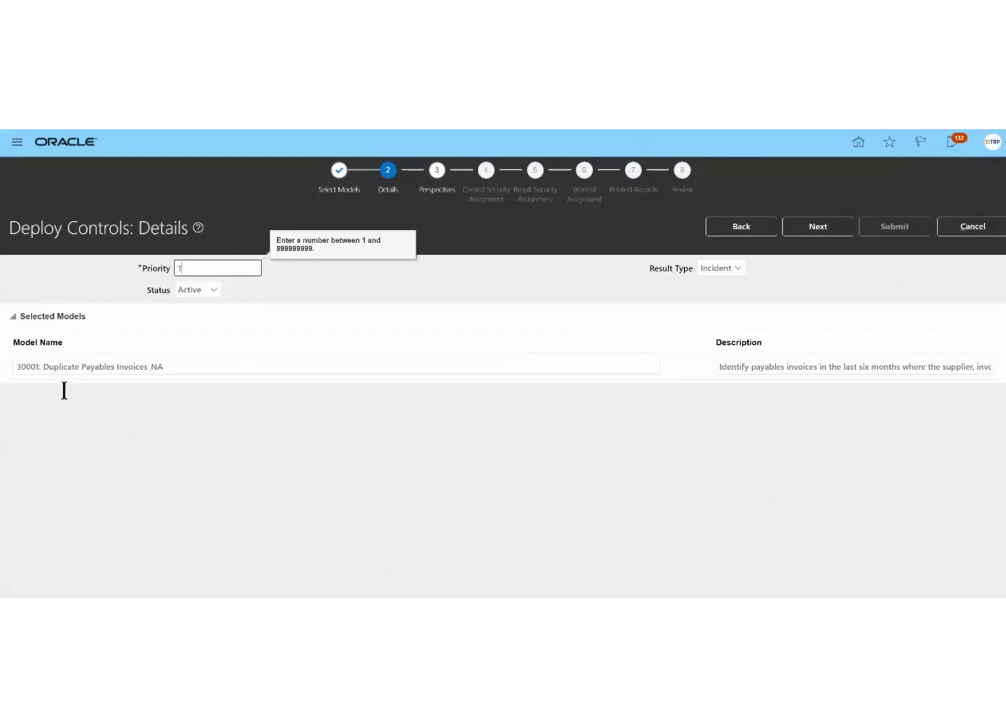
left_click(827, 223)
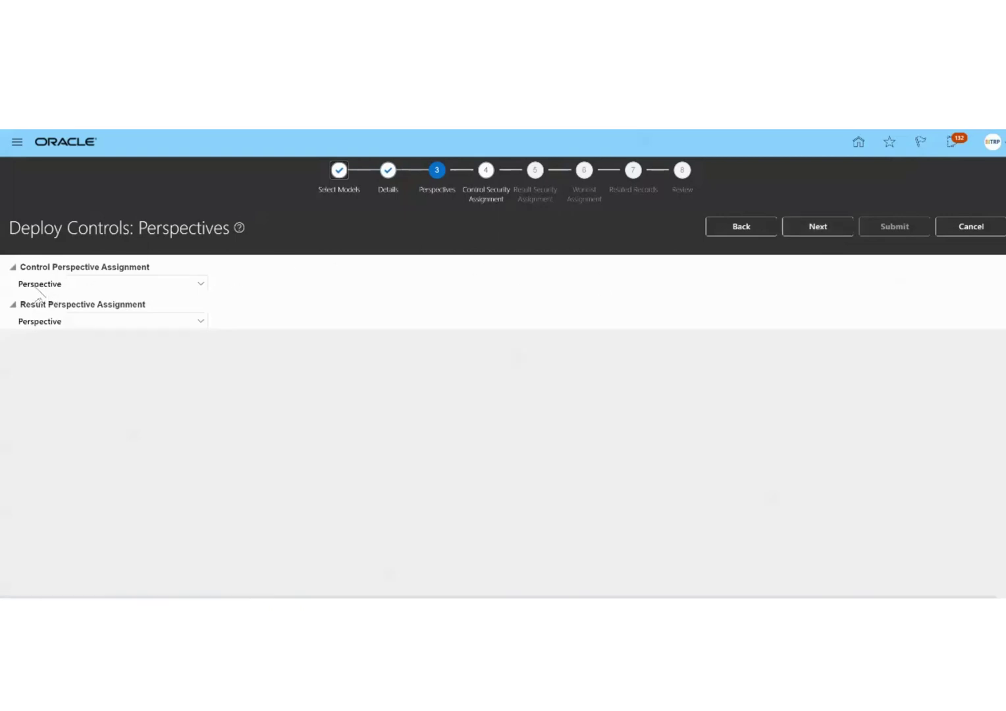
Leave Control and Result Perspective unset and continue to Control Security Assignment
left_click(123, 288)
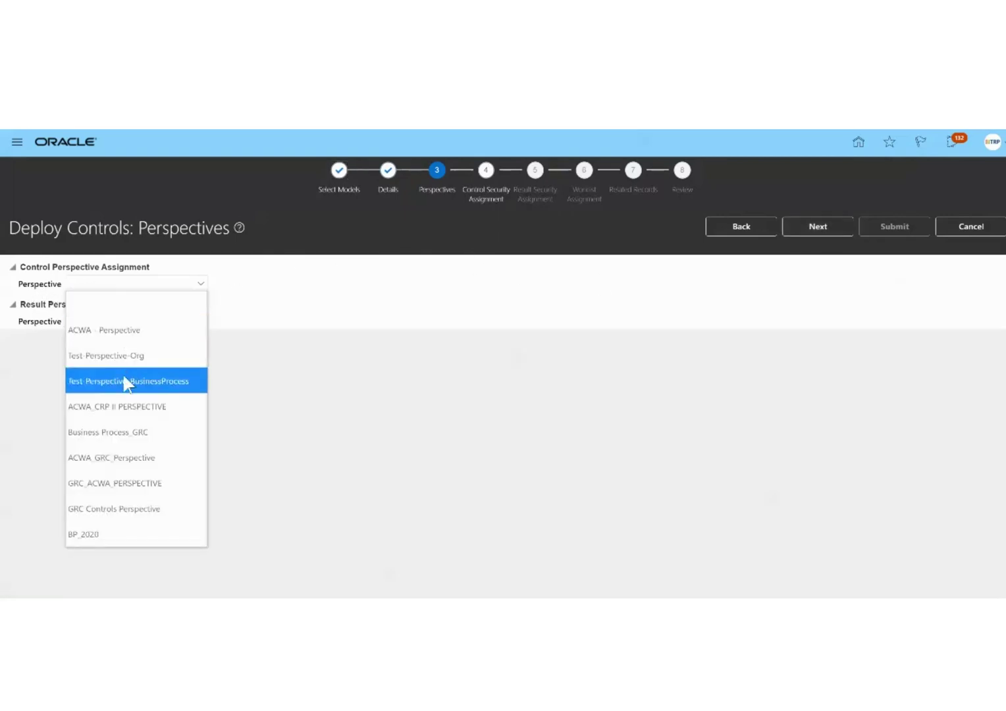
left_click(273, 298)
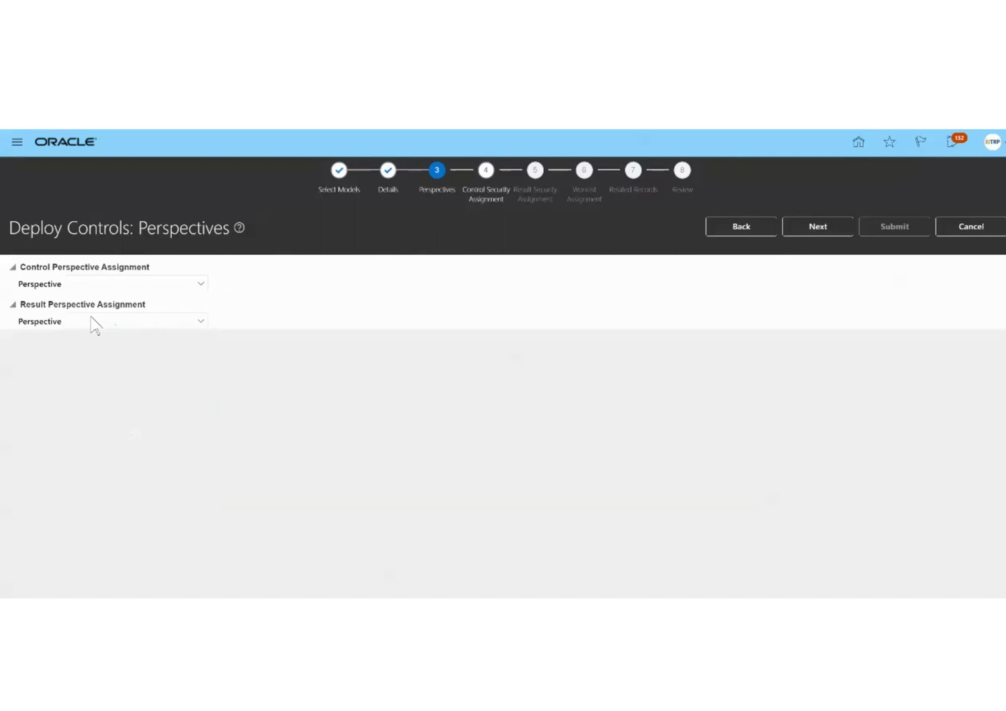
left_click(90, 321)
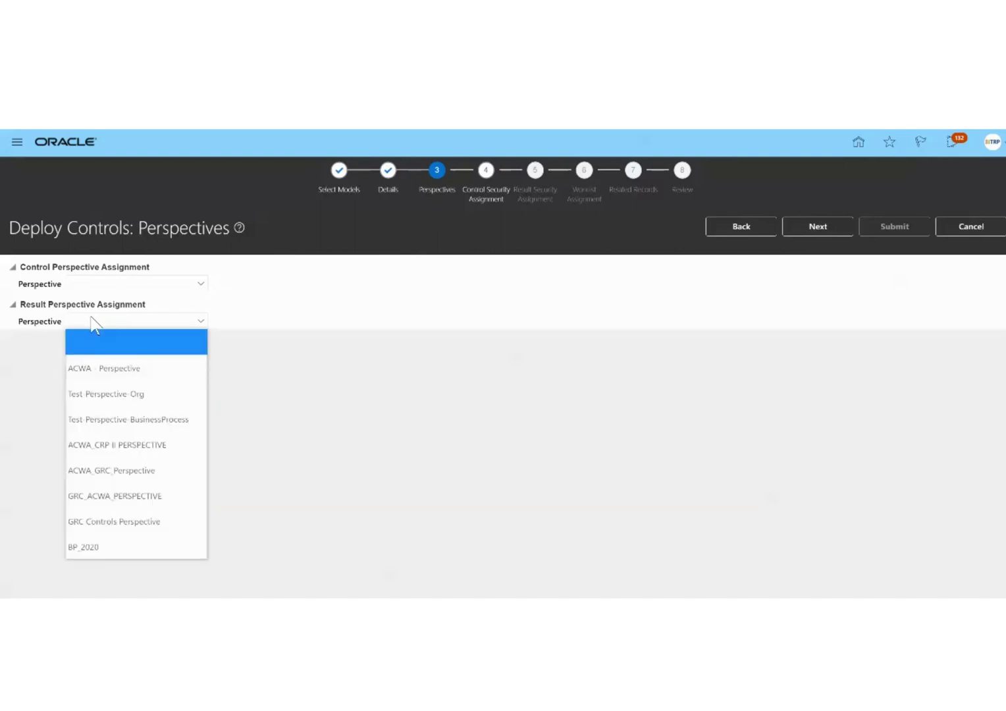
left_click(294, 319)
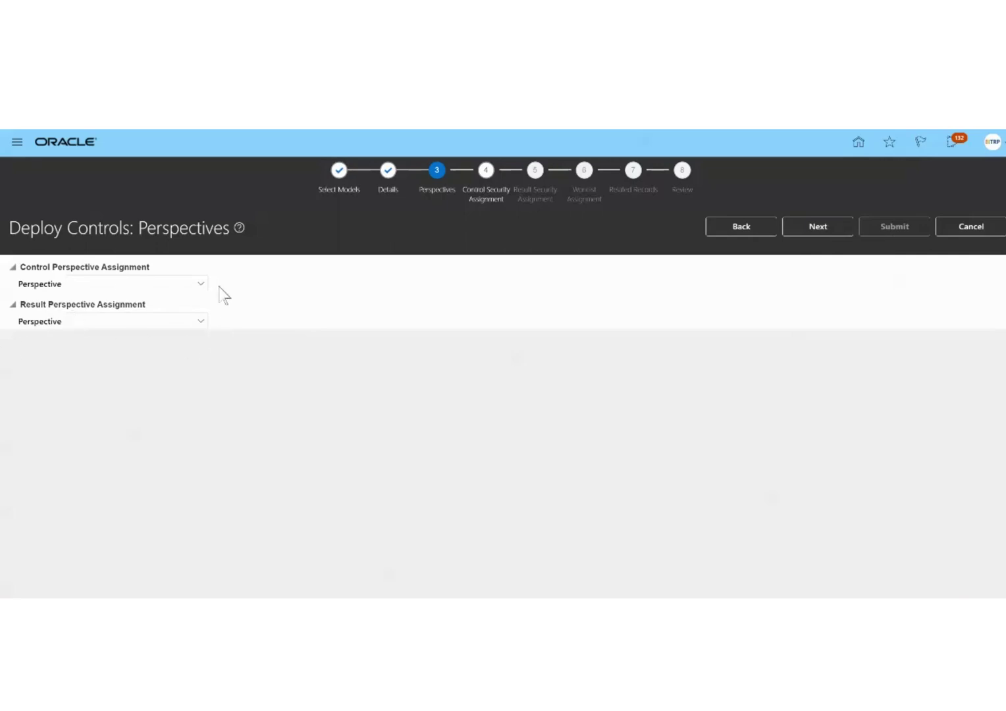
left_click(818, 230)
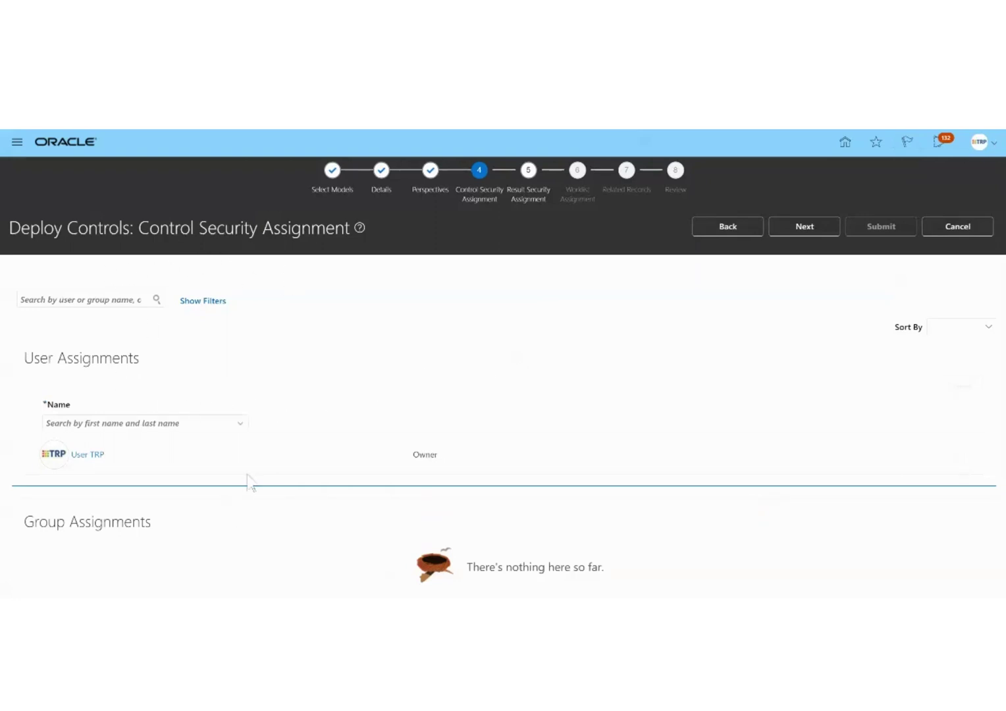
Add a searched user with Editor authority to the control, save, and continue
left_click(145, 423)
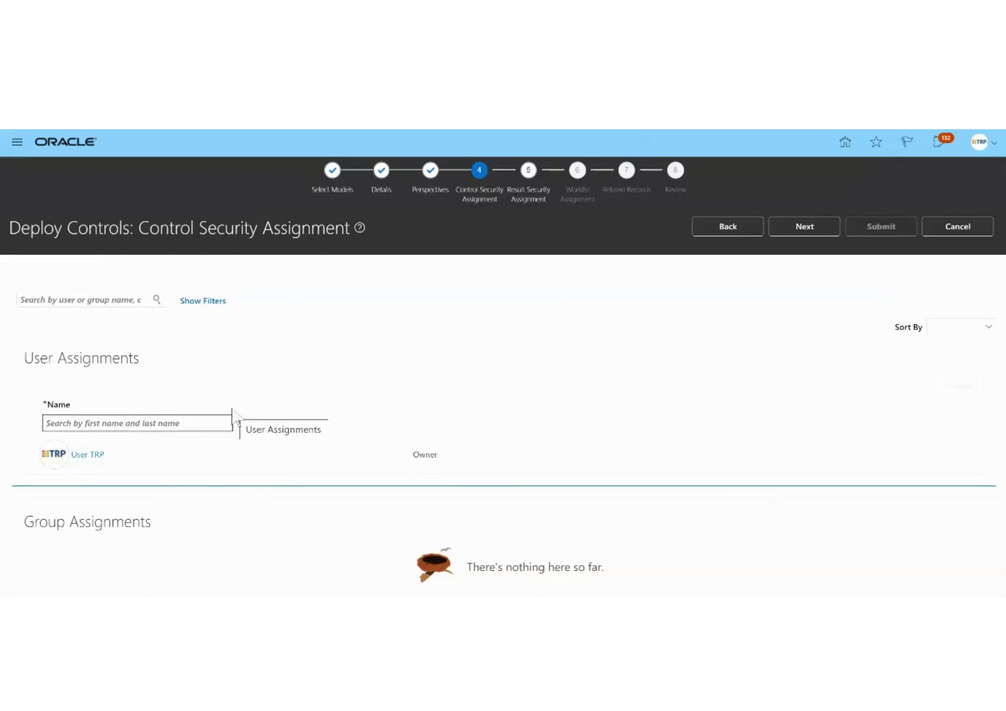
type("Shreya")
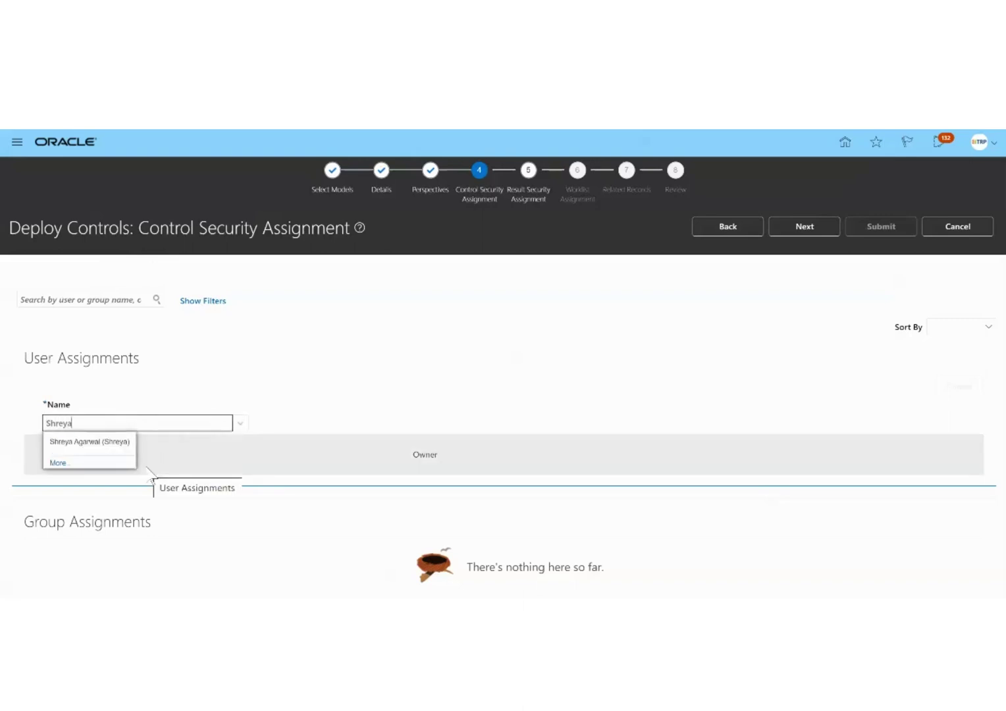
left_click(118, 443)
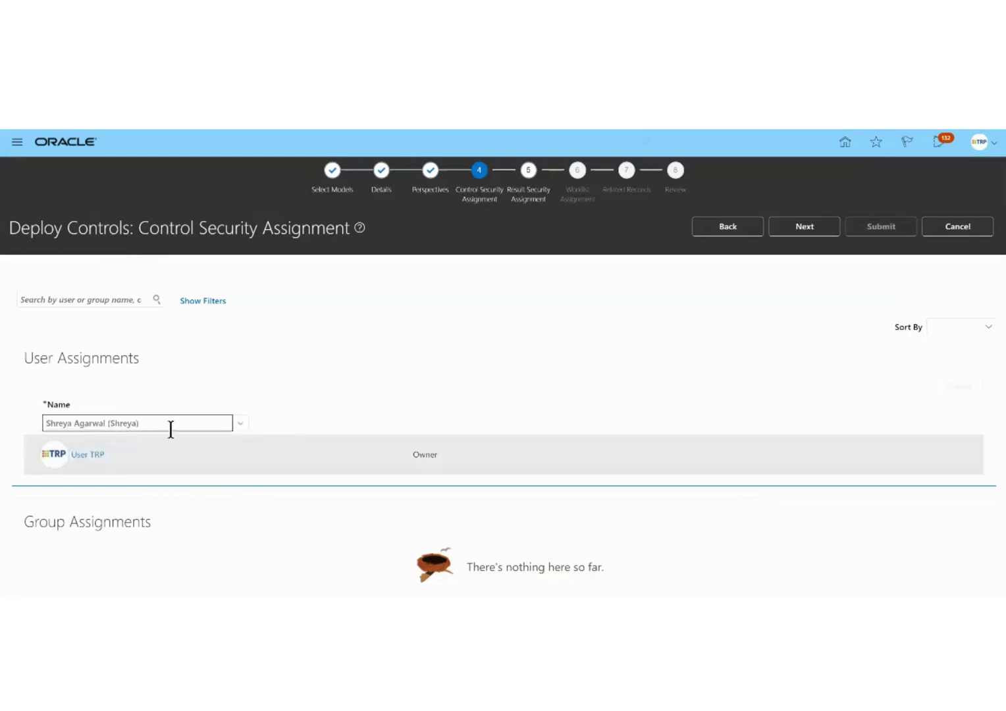
left_click(294, 425)
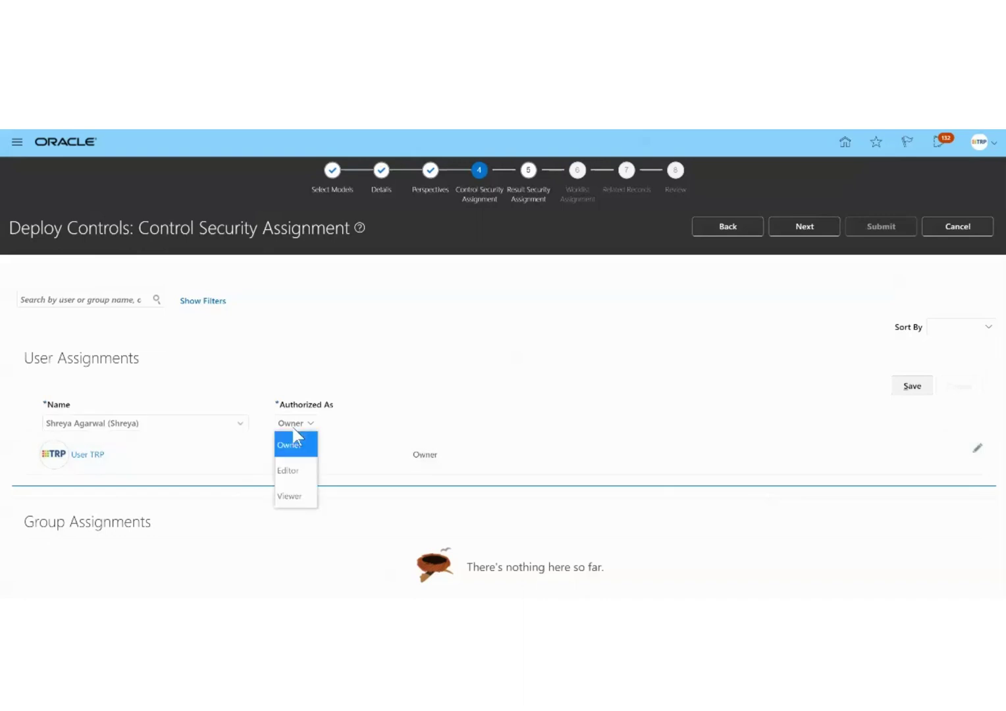
left_click(296, 468)
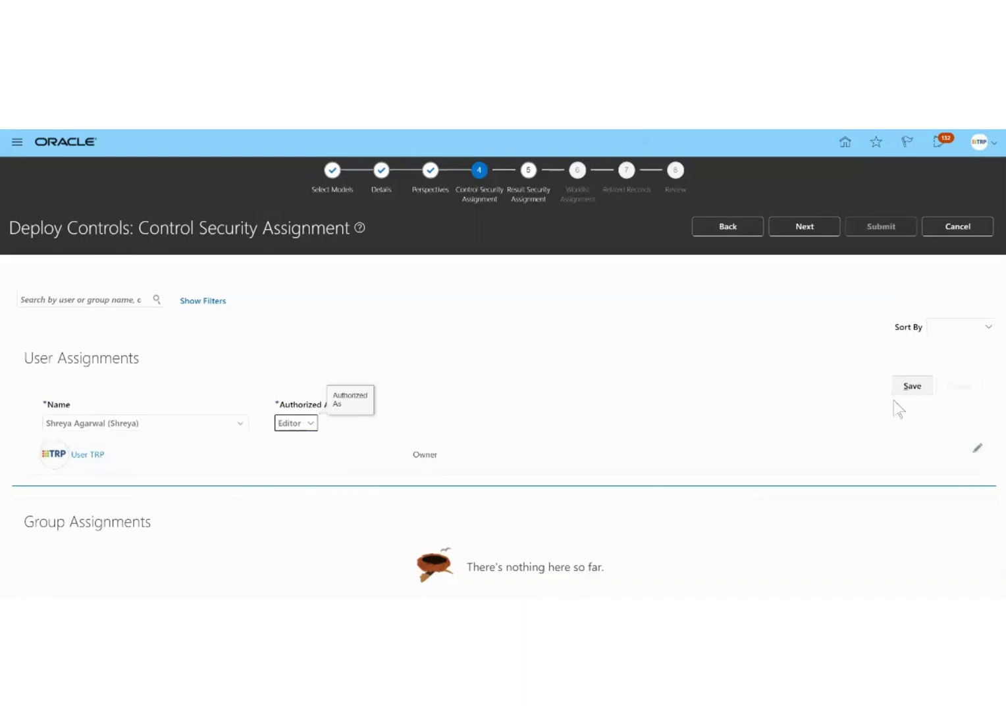
left_click(912, 387)
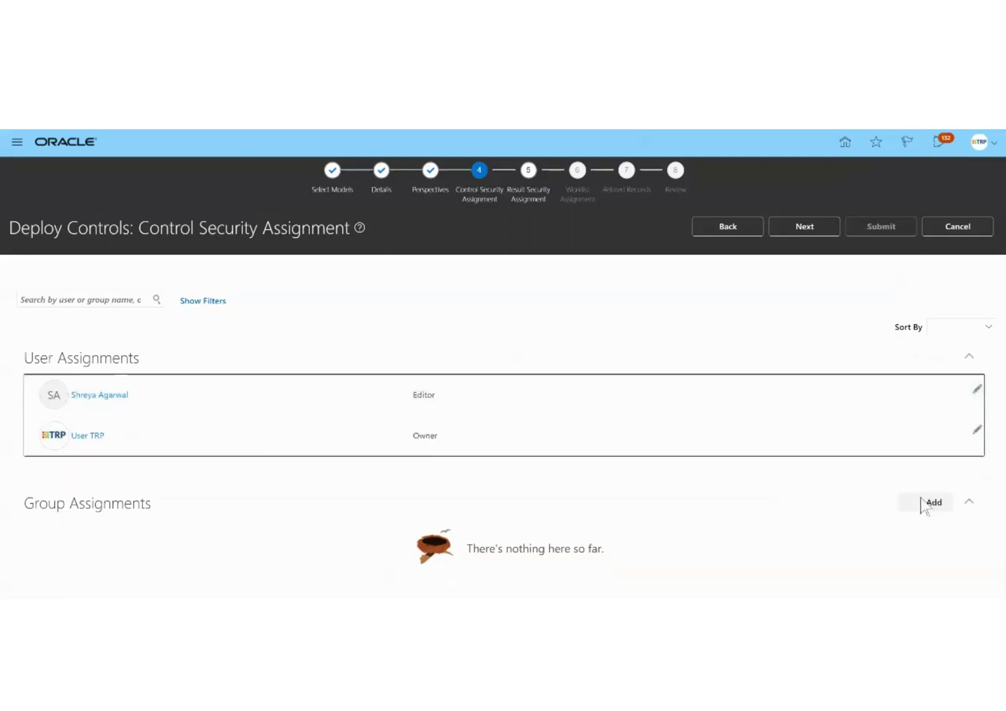
left_click(800, 232)
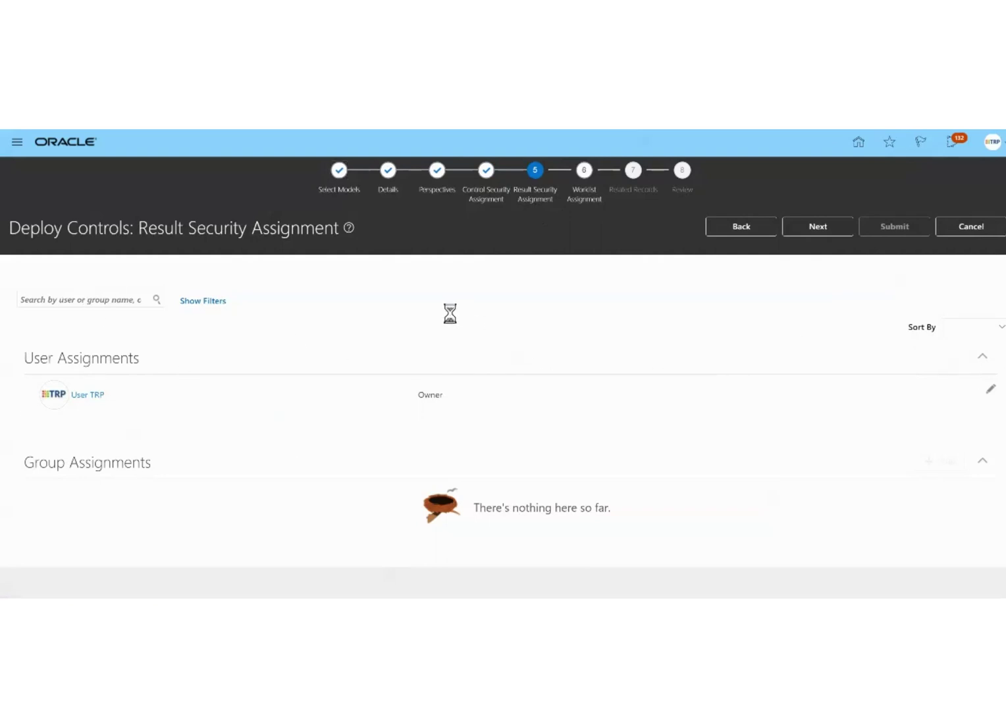
Grant a searched user Editor access to results, save, and go to Worklist Assignment
left_click(124, 423)
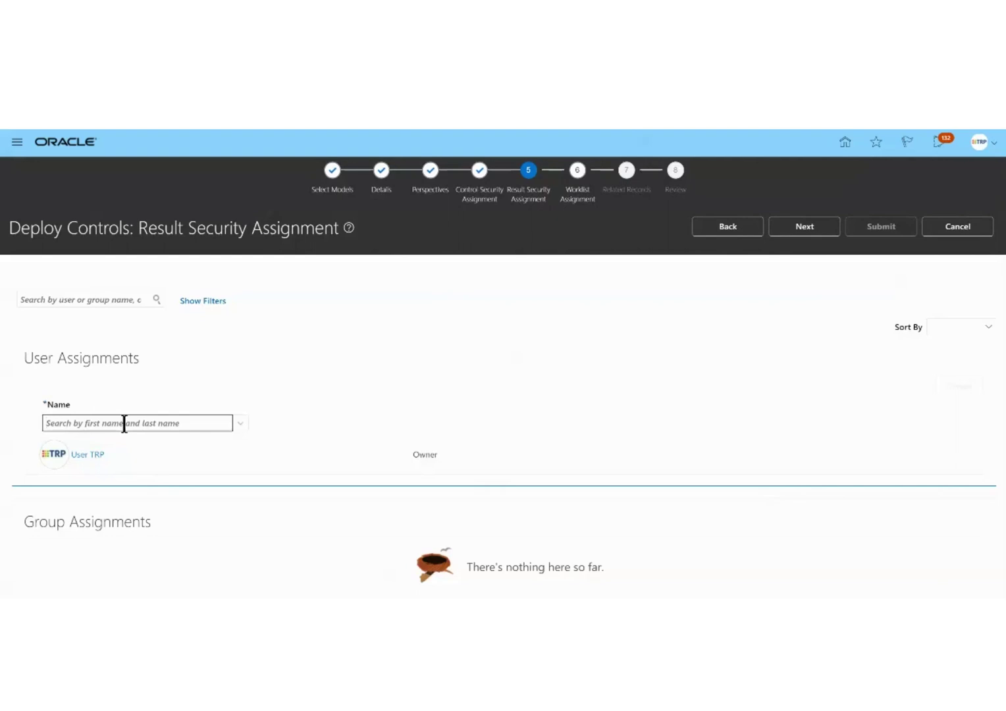
type("R")
key("BackSpace")
key("BackSpace")
type("s")
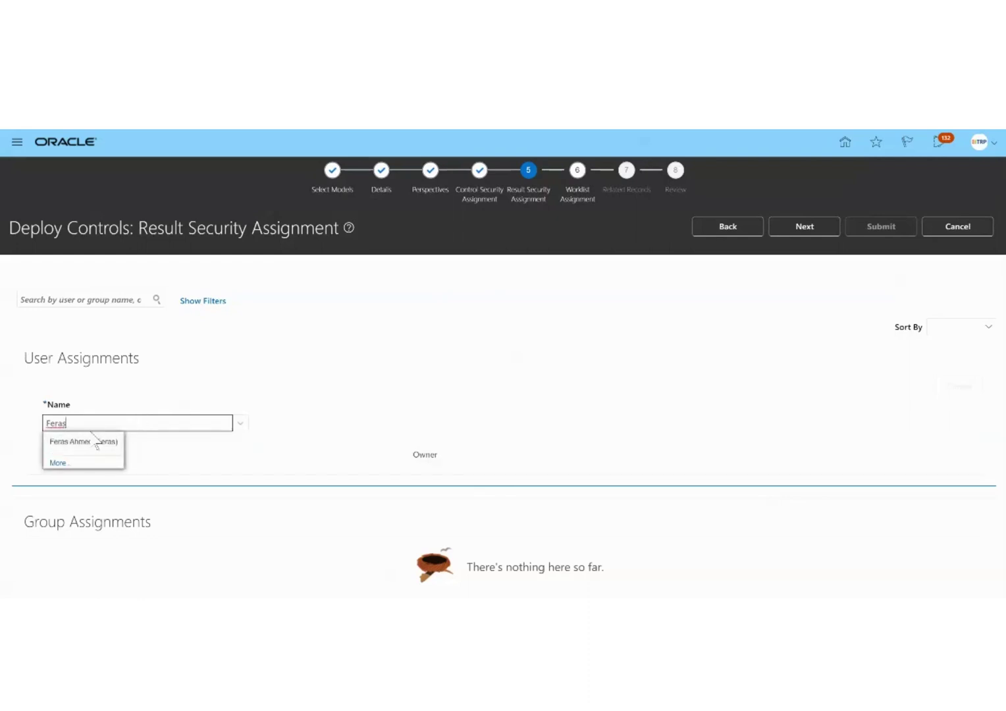
left_click(95, 448)
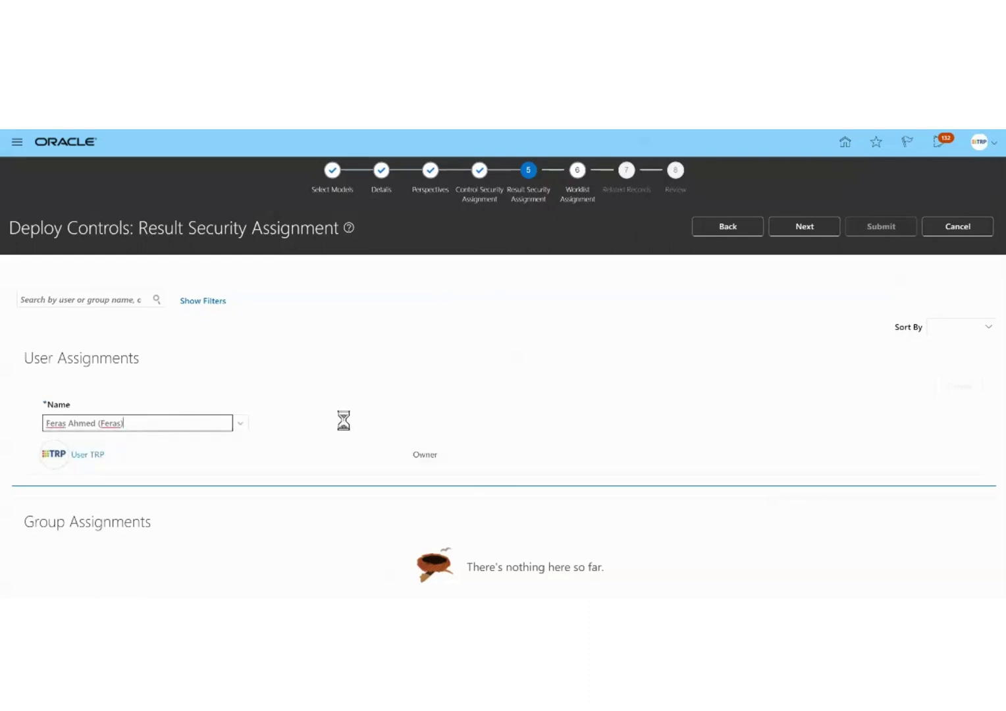
left_click(305, 425)
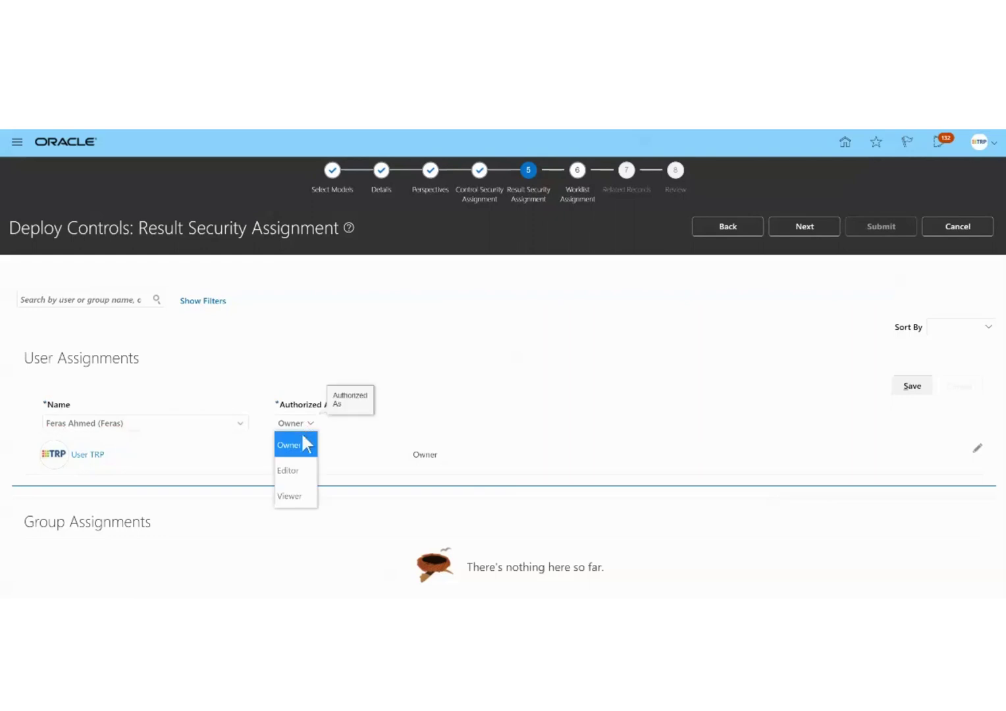
left_click(307, 477)
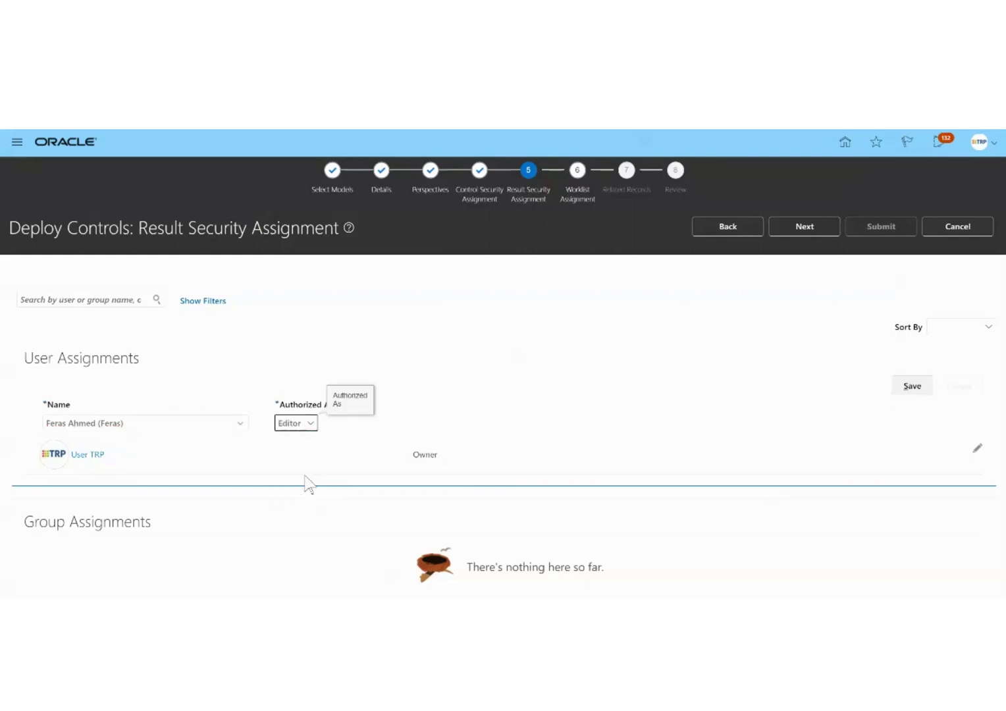
left_click(912, 389)
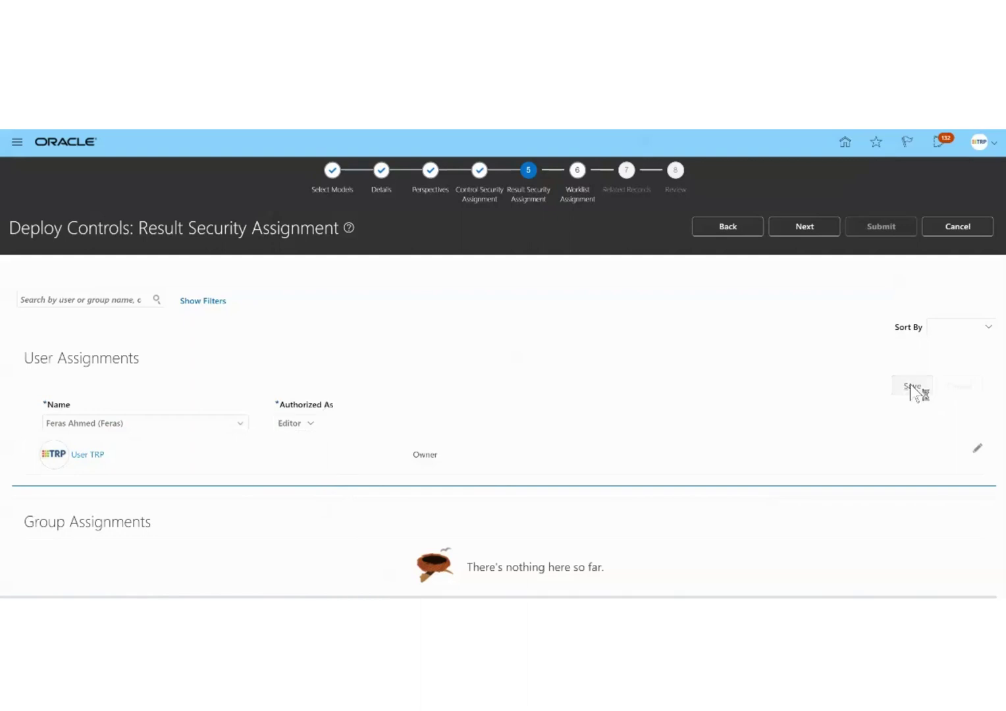
left_click(799, 228)
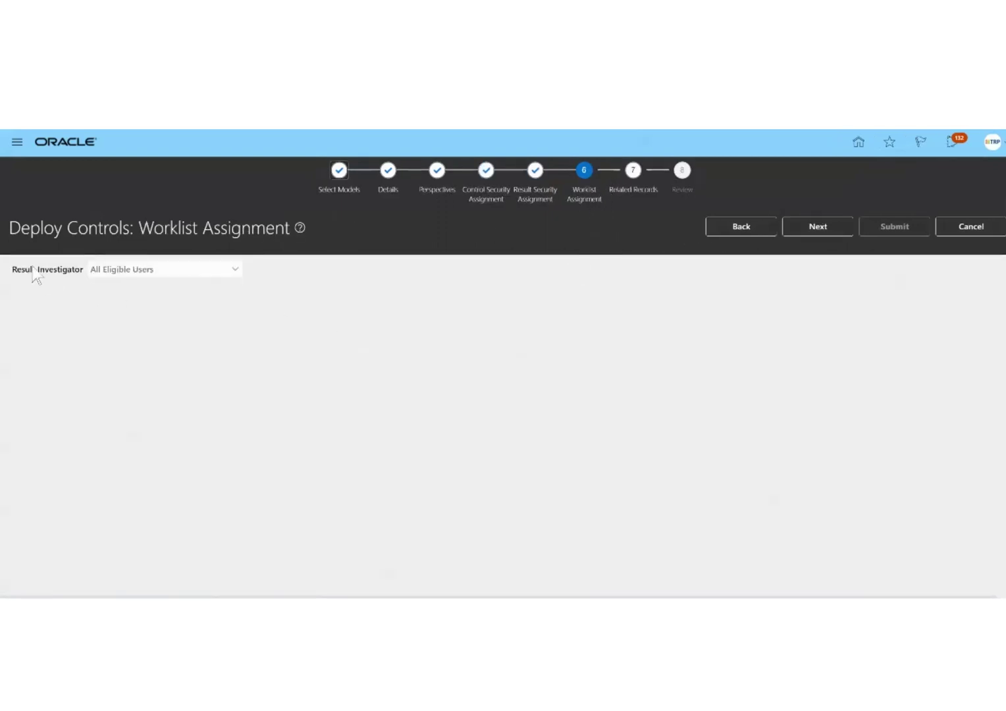
Keep Result Investigator as All Eligible Users and continue to Related Records
left_click(162, 268)
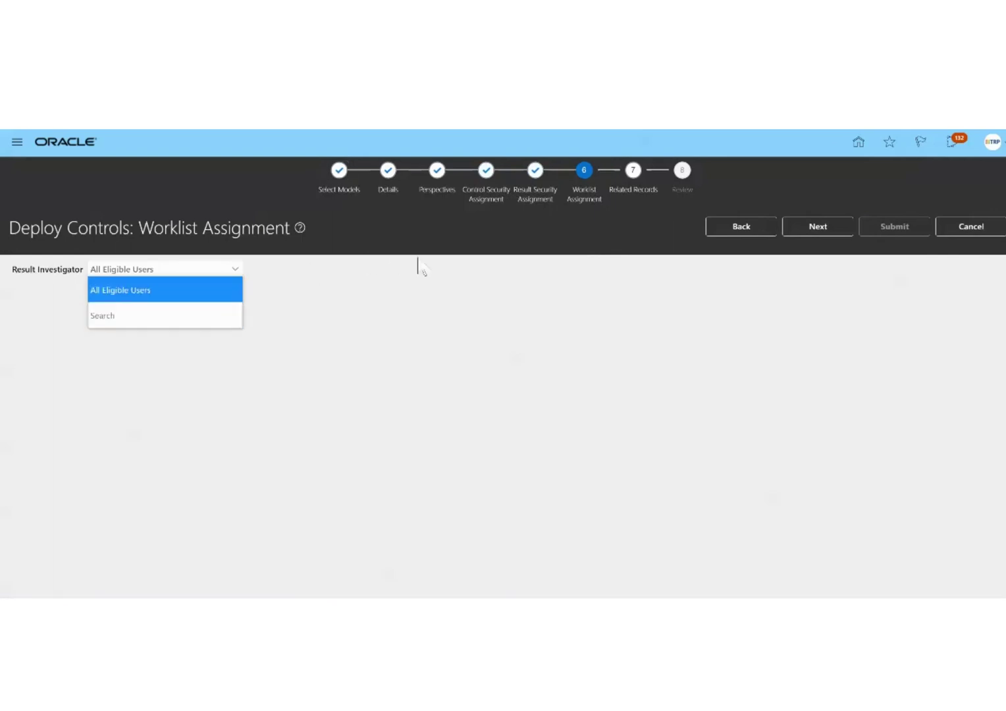
left_click(149, 291)
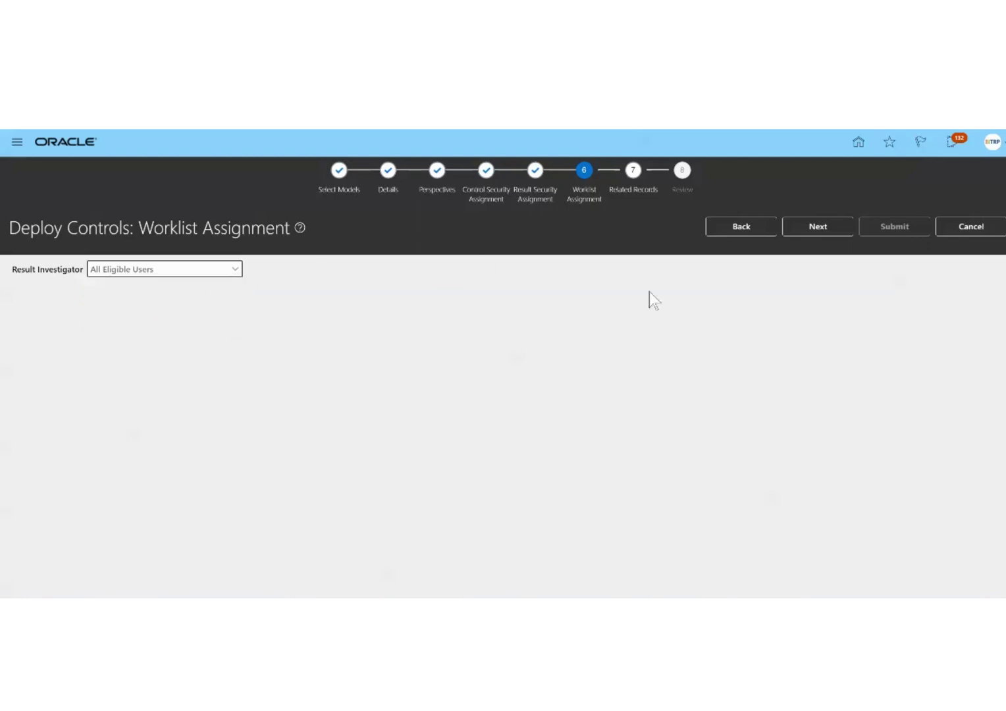
left_click(805, 224)
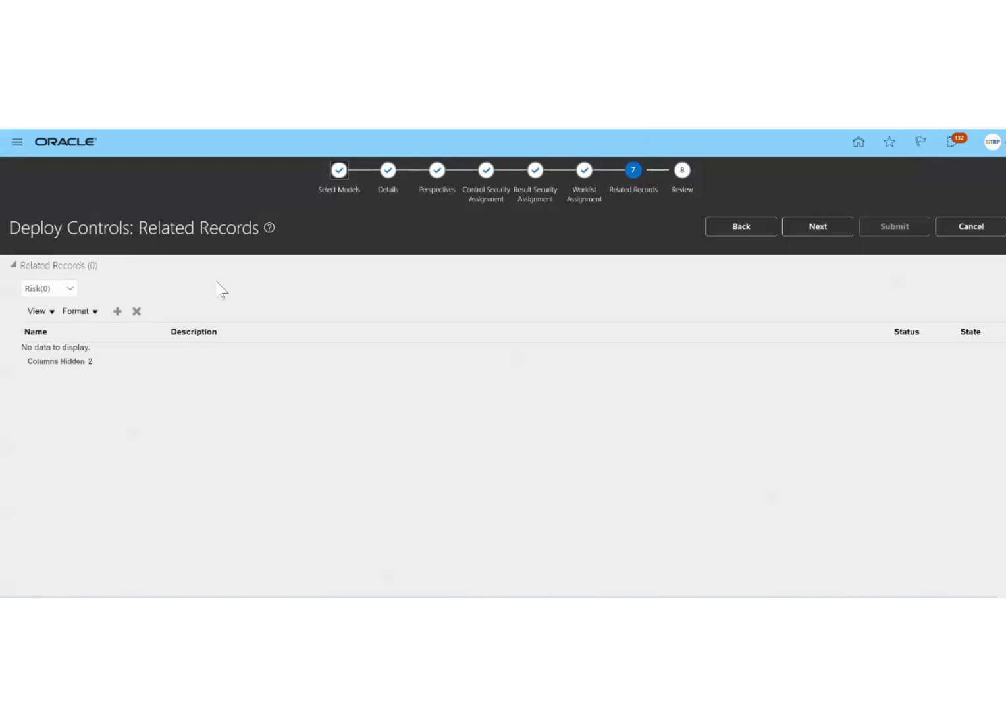
Add no related risk records and continue to the Review summary
left_click(48, 290)
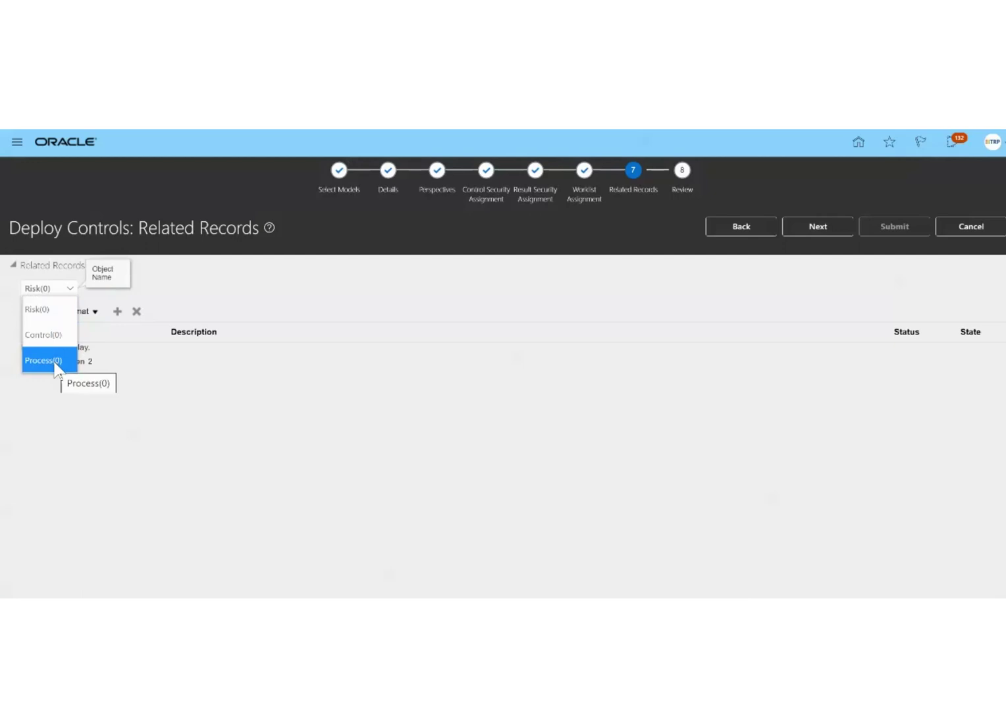
left_click(224, 288)
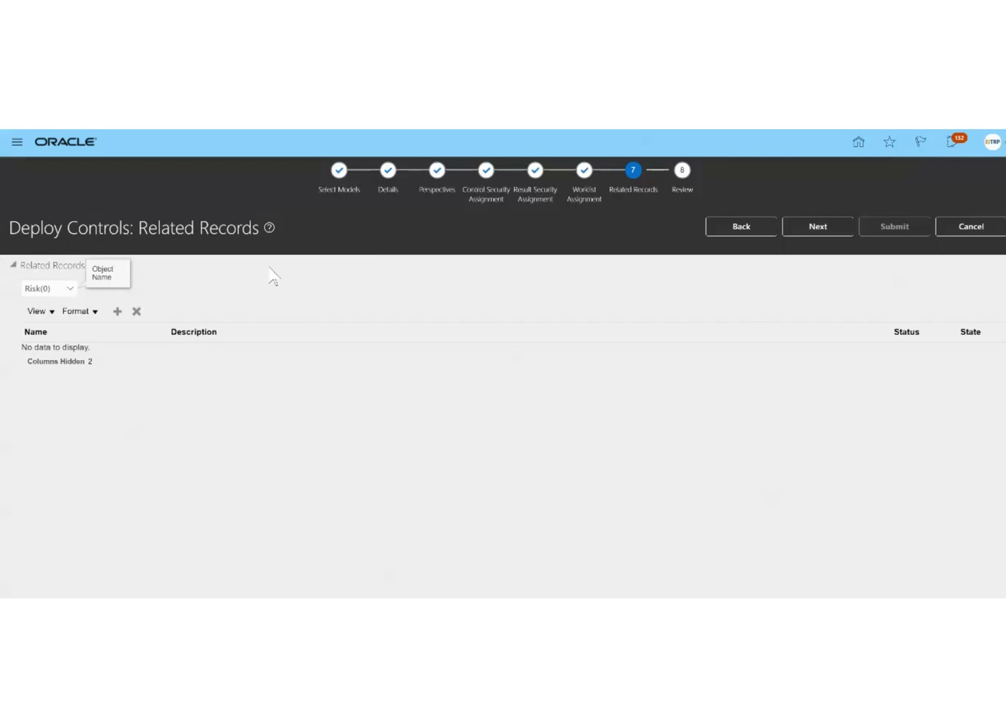
left_click(824, 223)
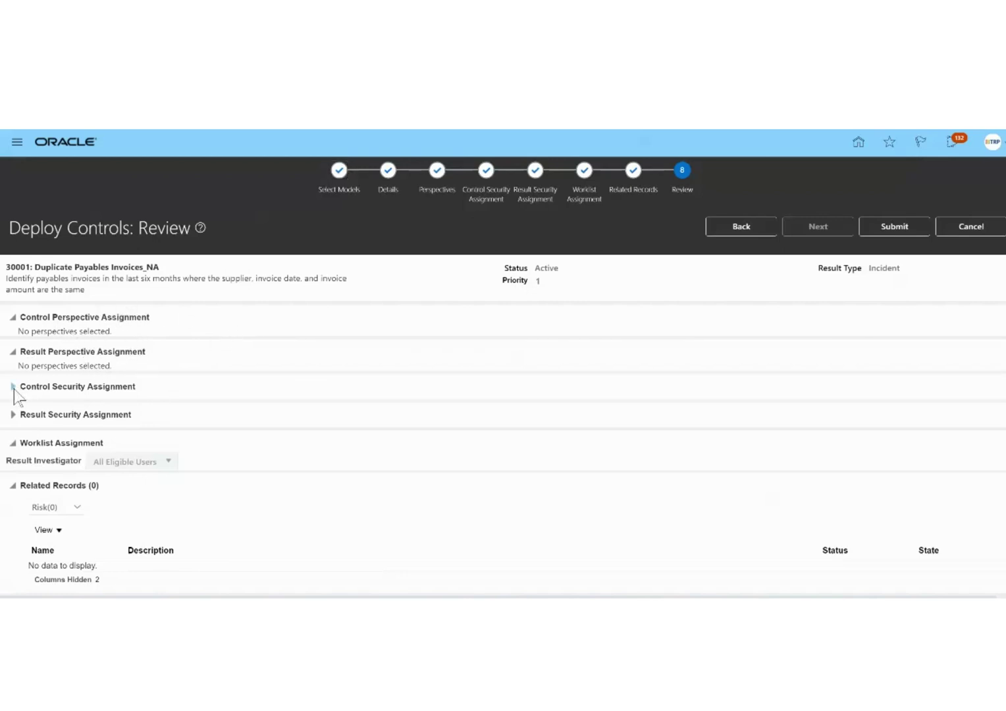
Expand and look through the Control Security Assignment details on the Review page
left_click(46, 386)
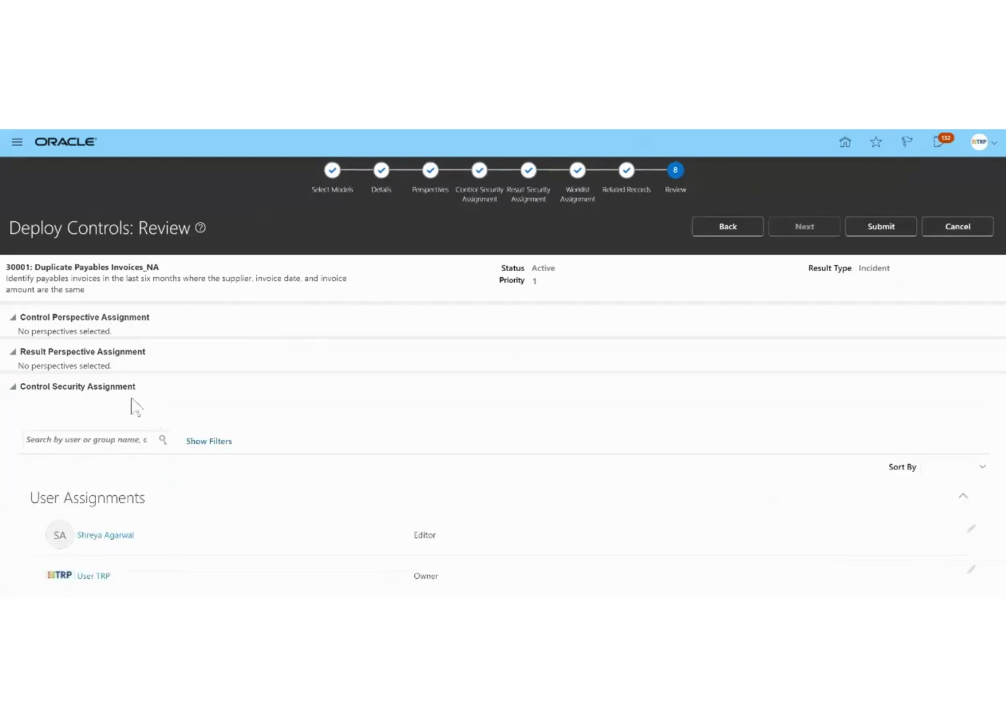
scroll(143, 413, "down", 3)
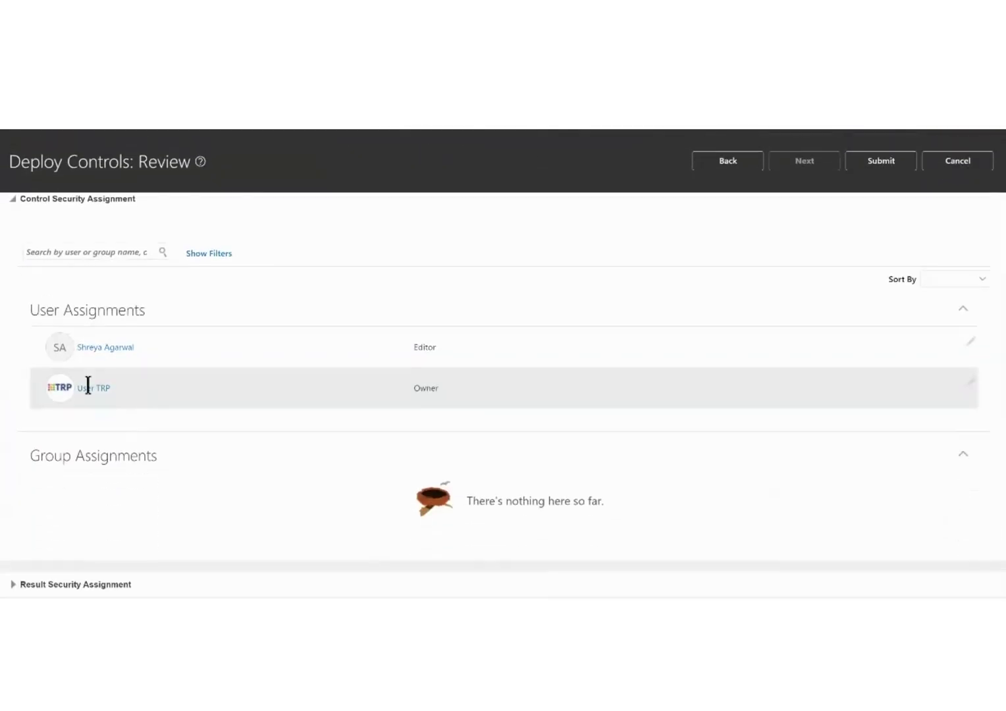
scroll(150, 375, "down", 3)
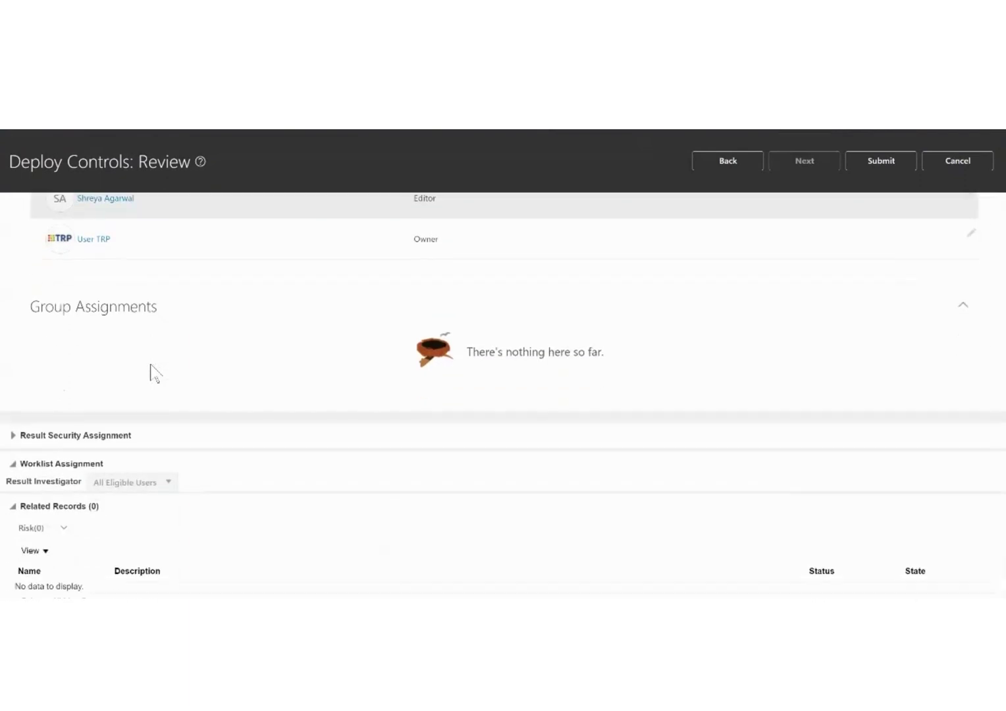
Look through the Result Security Assignment details and submit the 30001 control deployment
left_click(14, 436)
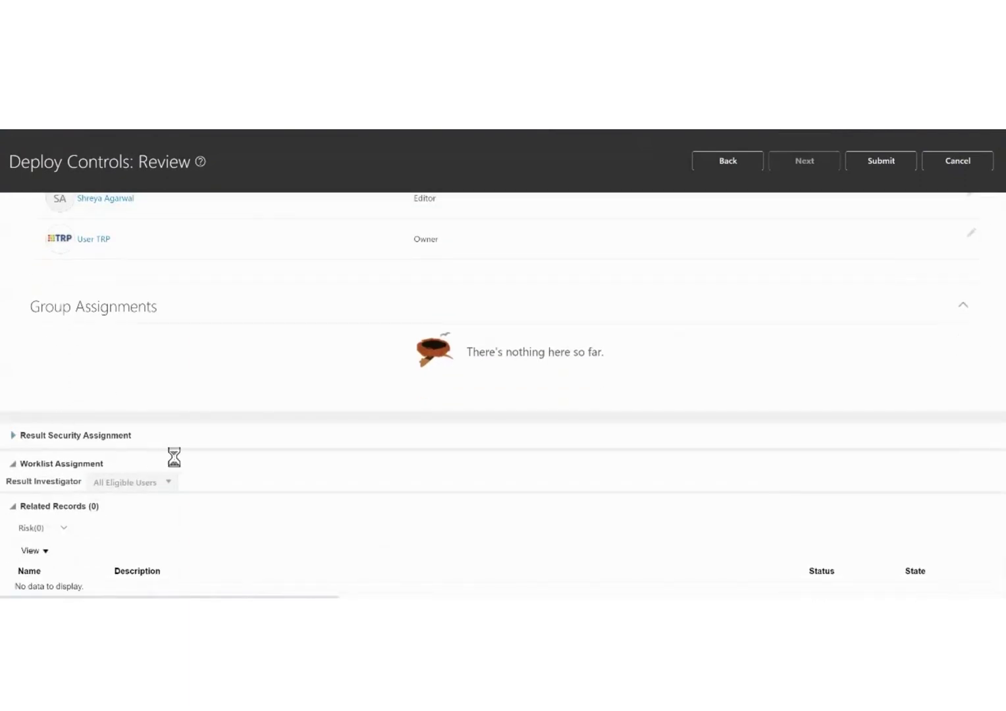
scroll(174, 465, "down", 2)
scroll(177, 466, "down", 3)
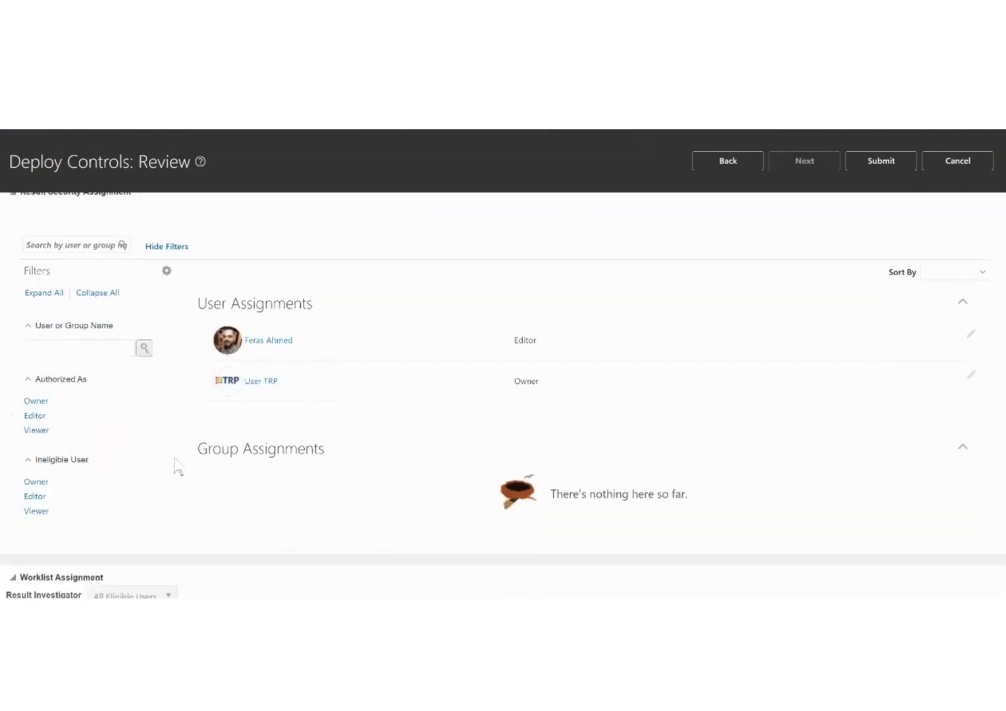
scroll(278, 366, "down", 2)
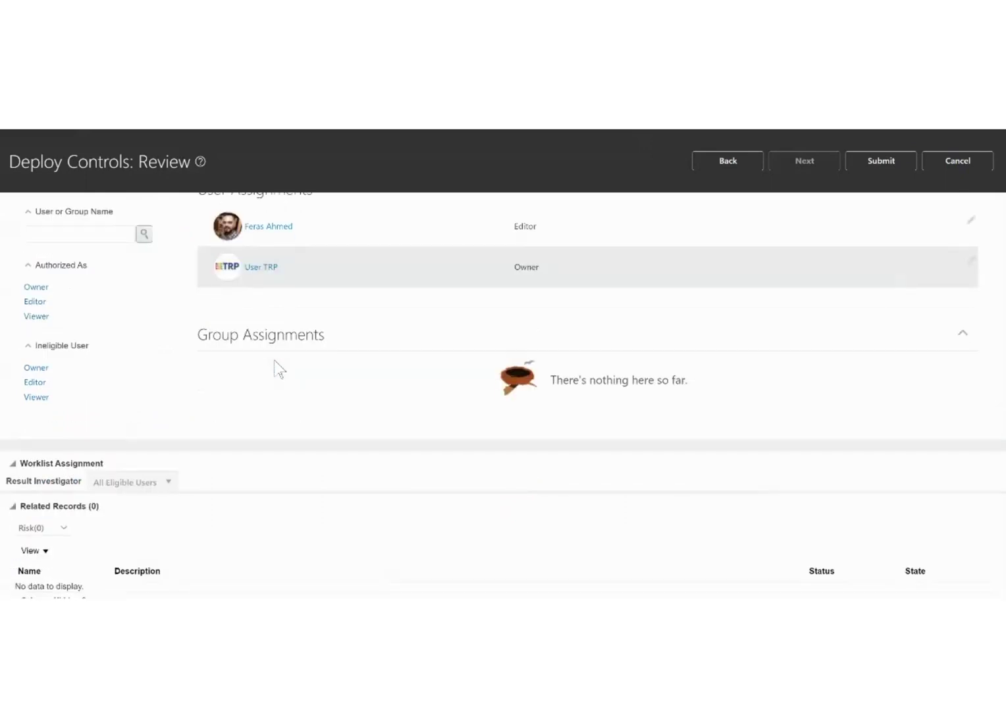
scroll(370, 509, "up", 7)
scroll(371, 509, "up", 4)
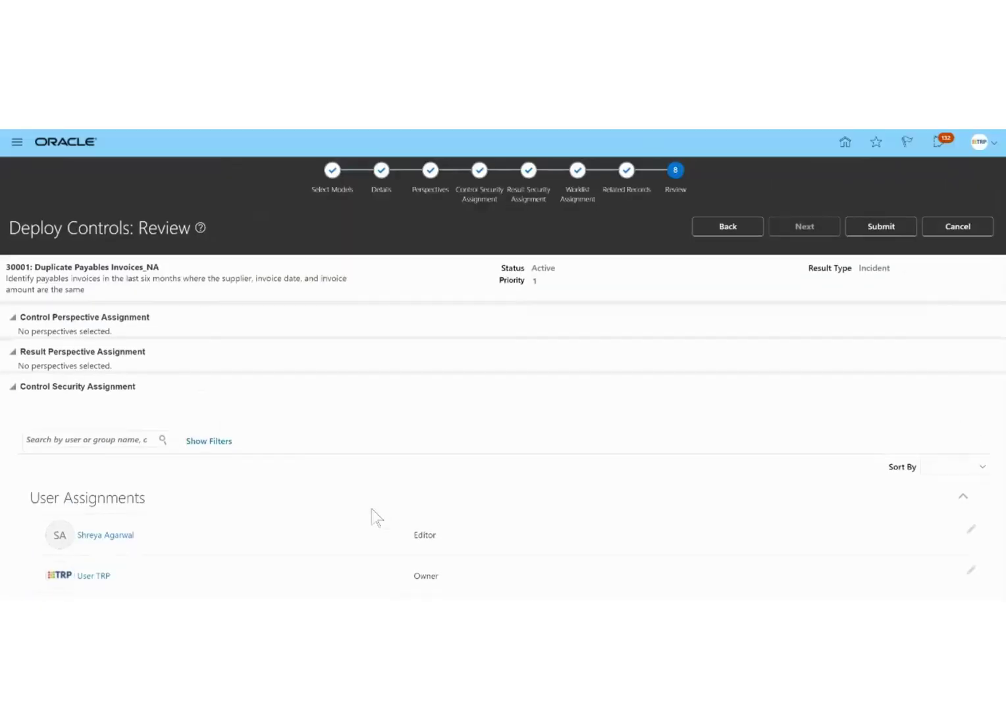
left_click(894, 225)
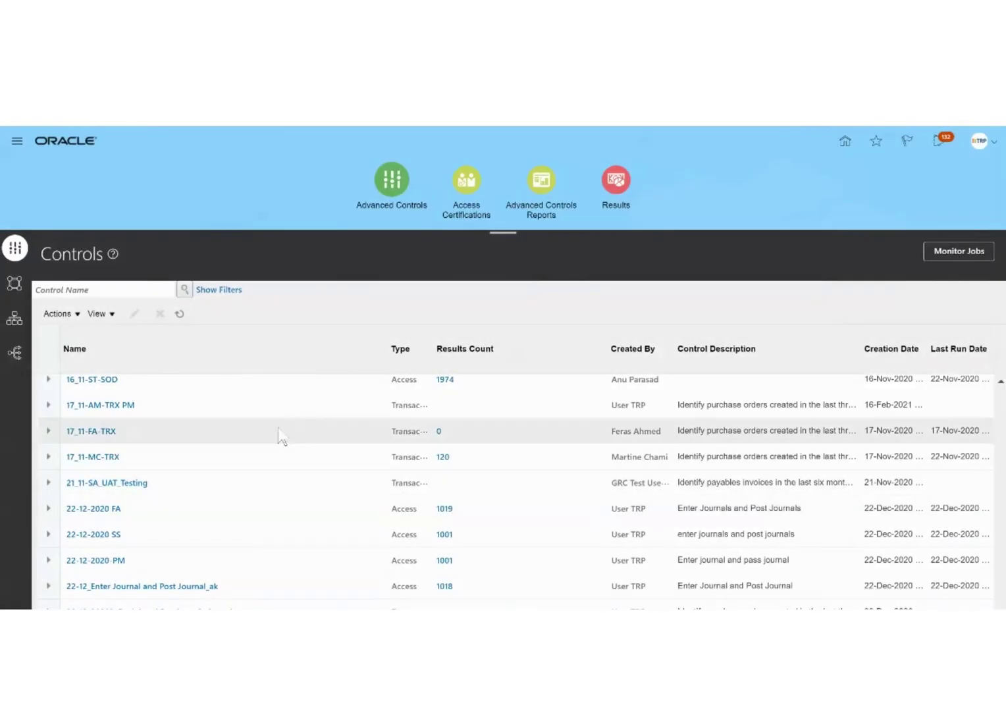
Select 30001: Duplicate Payables Invoices_NA in the Controls list and bring up its Actions menu
scroll(280, 438, "down", 3)
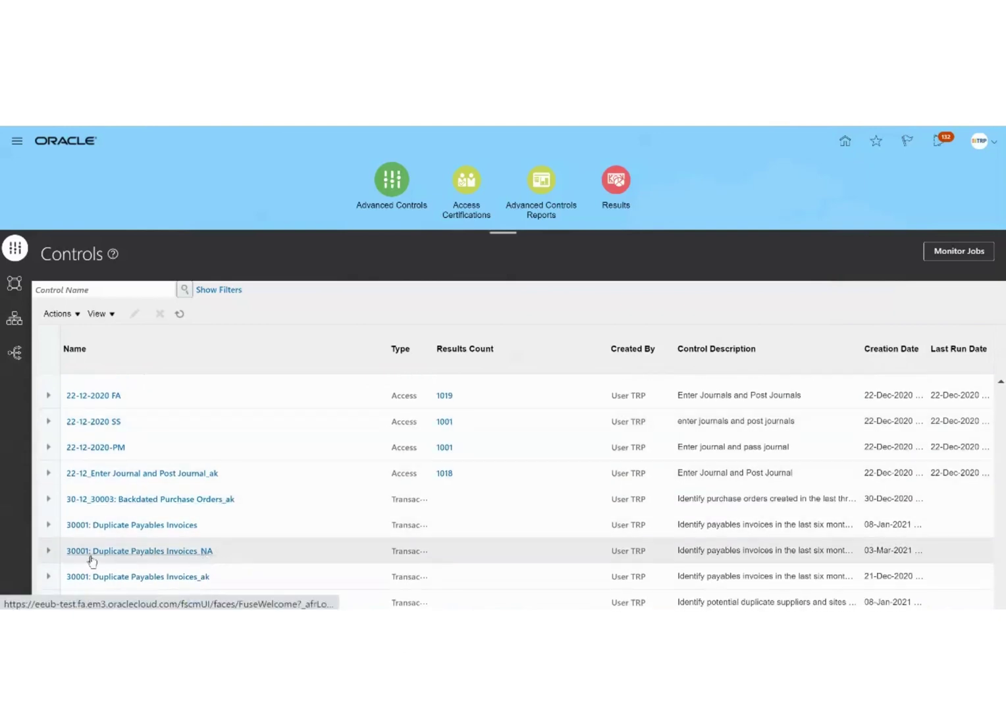
left_click(252, 551)
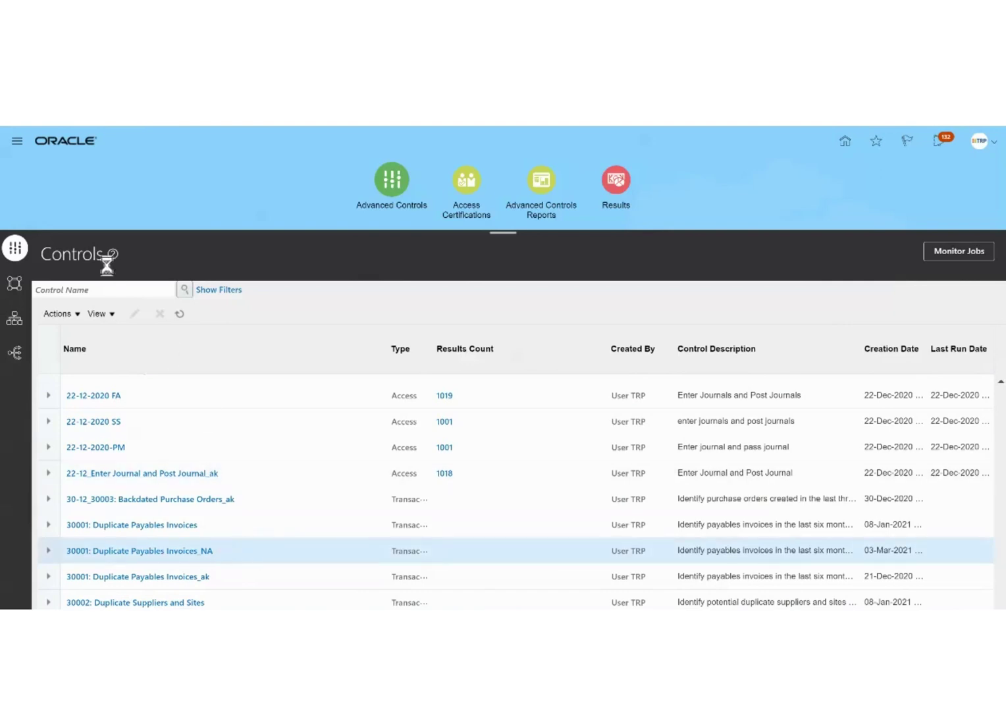
left_click(73, 314)
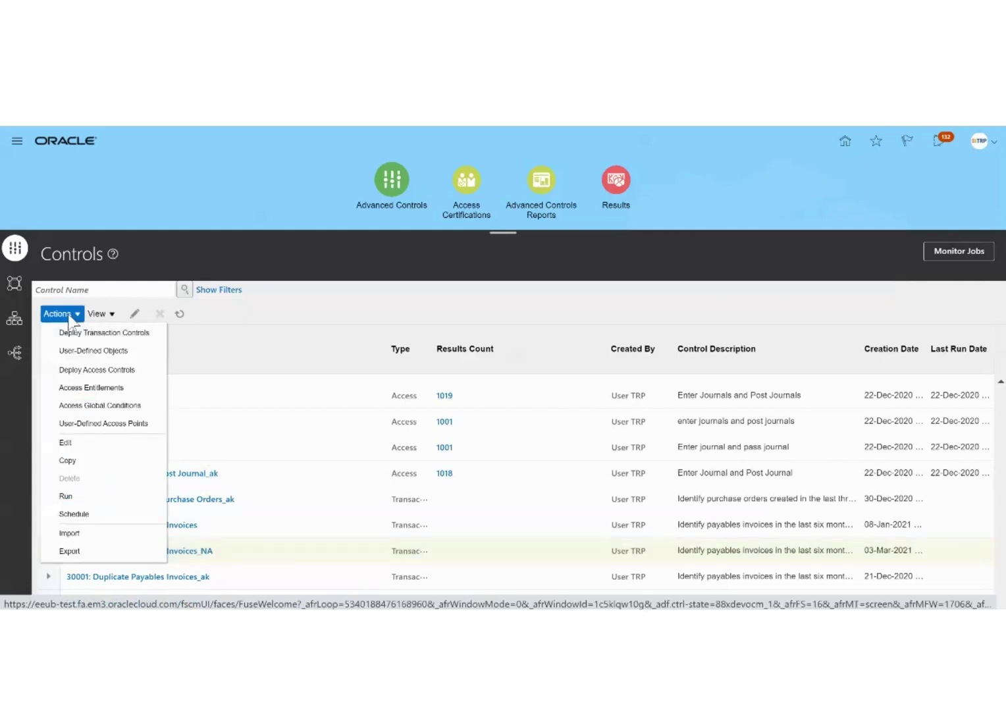
Run the 30001 control as a job, acknowledge the Job submitted notice, and go to Monitor Jobs
left_click(68, 497)
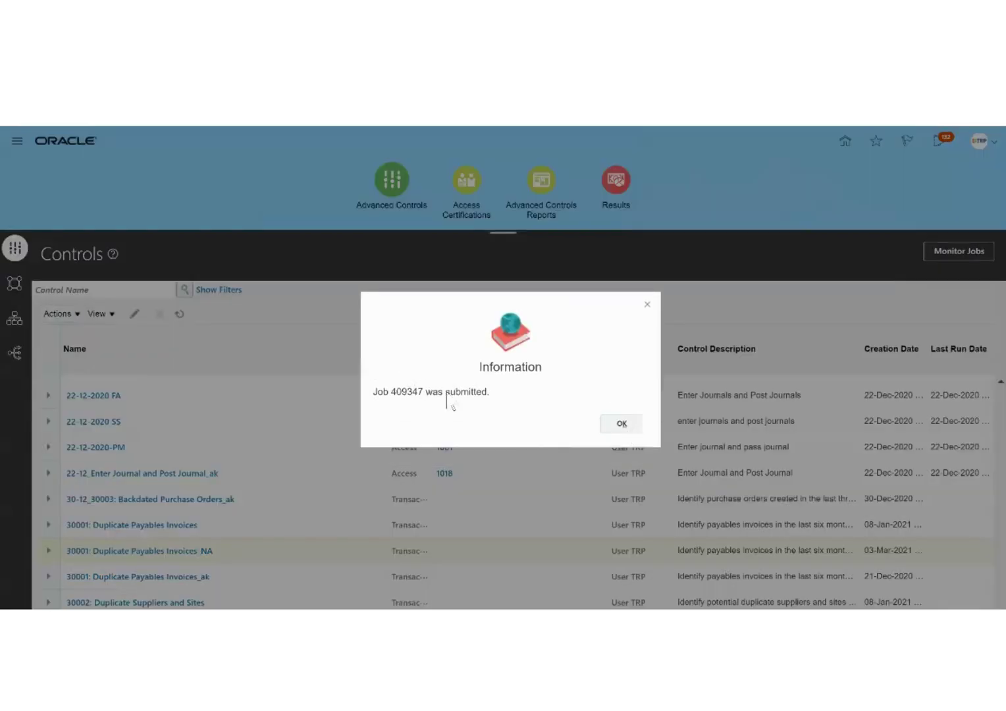
left_click(626, 423)
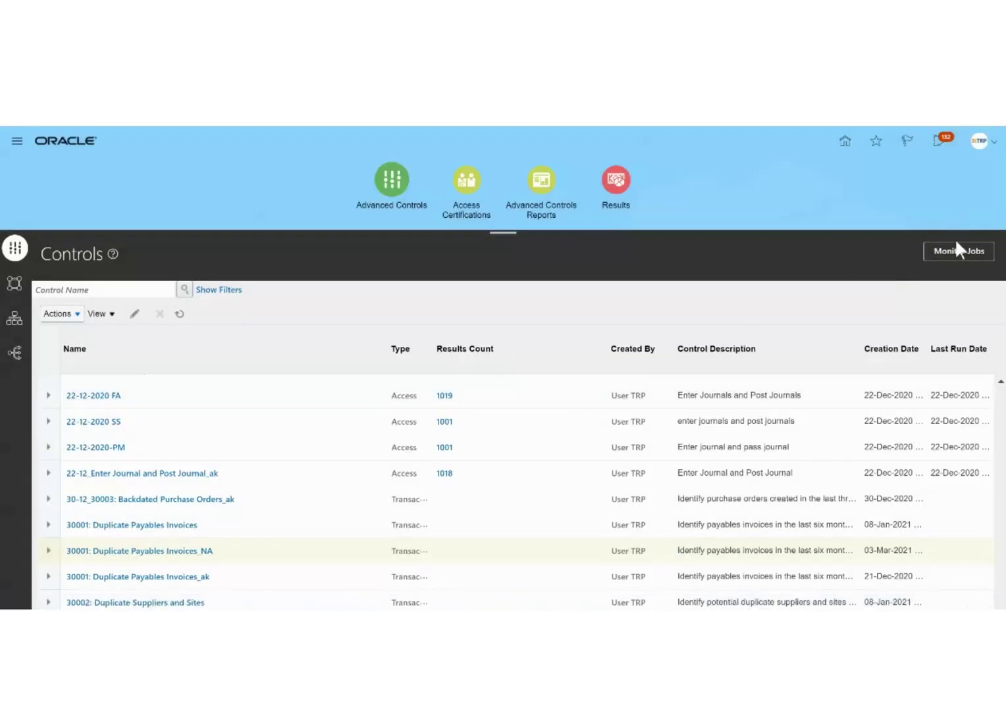
left_click(955, 245)
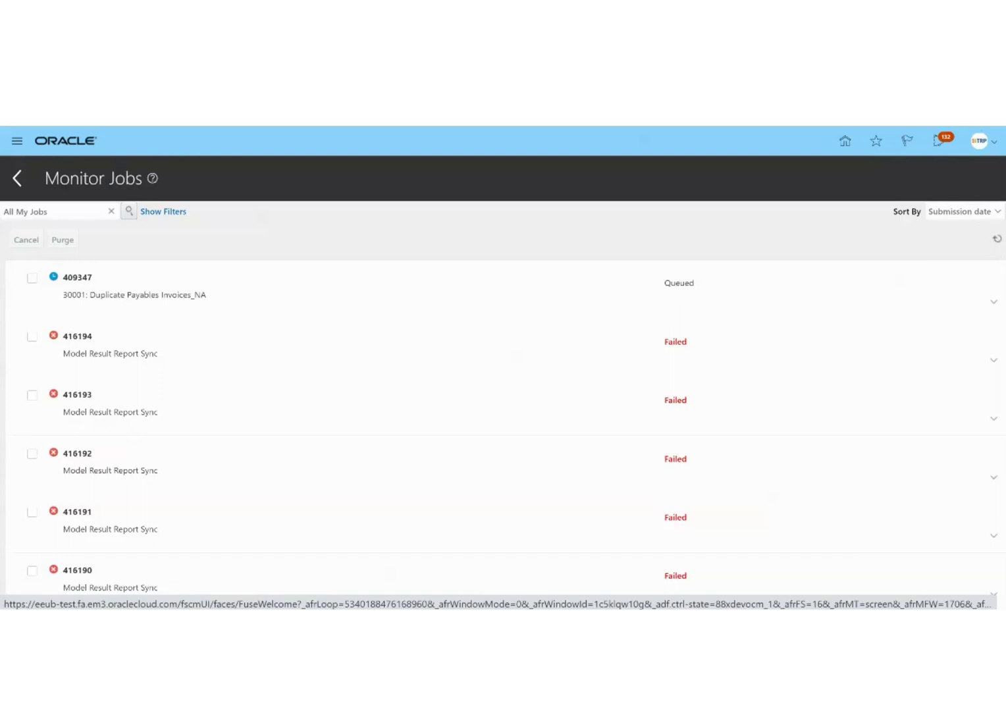
Refresh the job list until job 409347 shows Completed, then go back to Controls
left_click(997, 239)
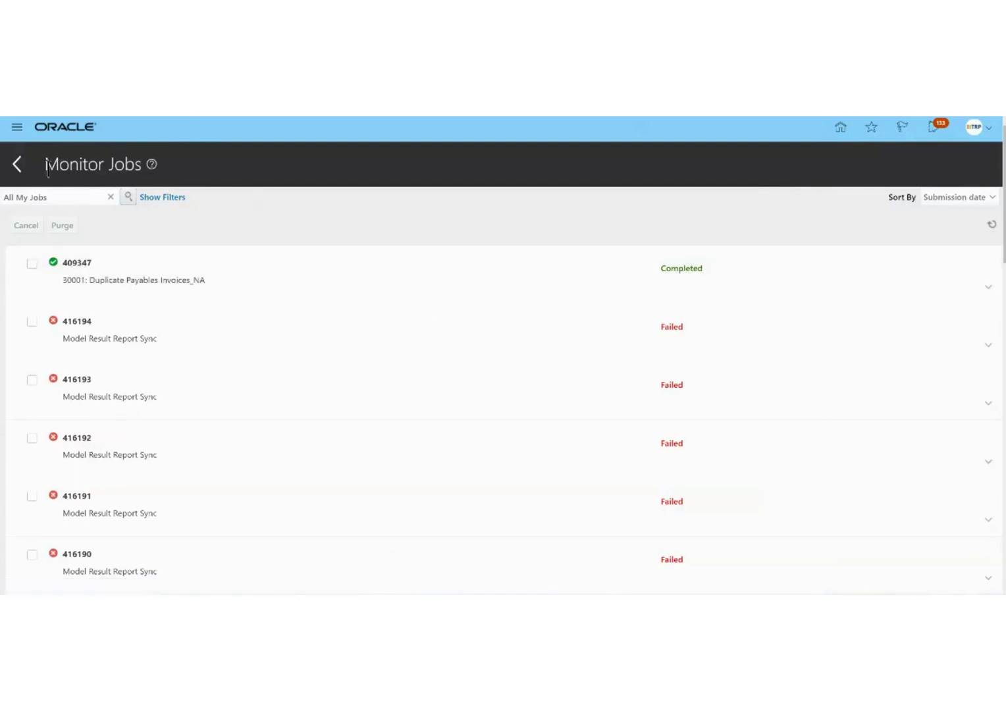
left_click(20, 164)
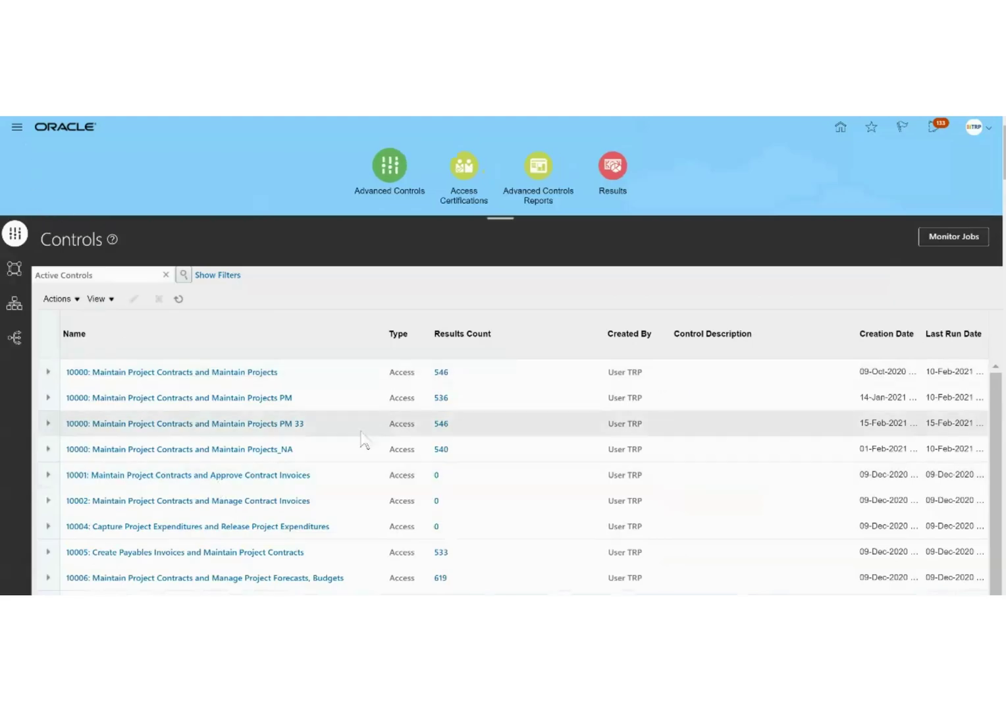
Scroll the Controls list to 30001: Duplicate Payables Invoices_NA, showing 0 results and last run 03-Mar-2021
scroll(331, 438, "down", 10)
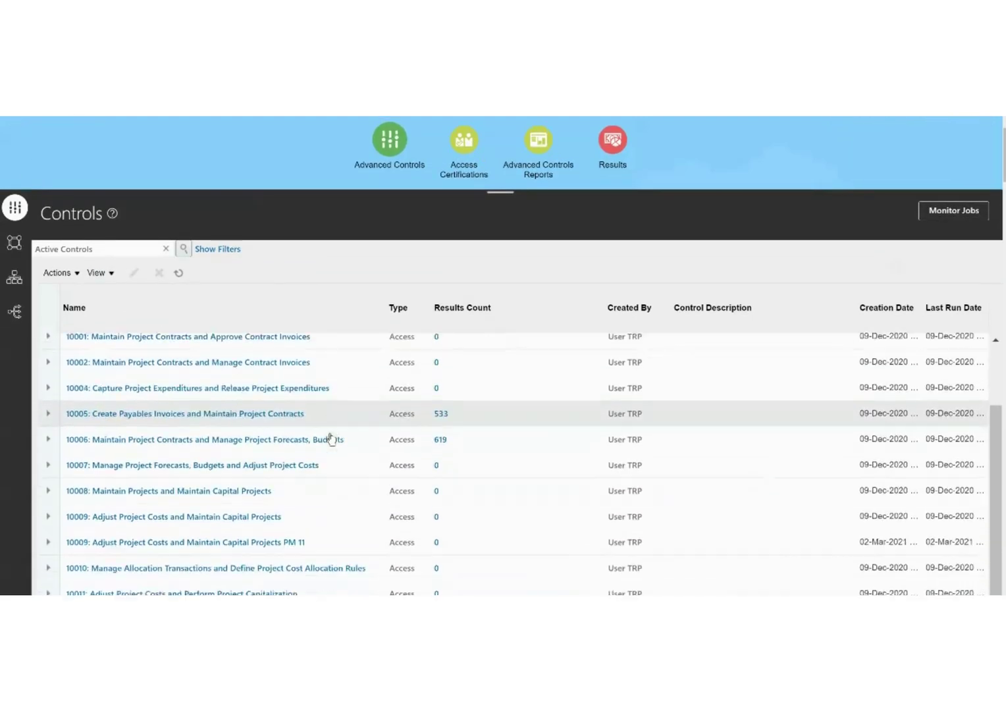
scroll(331, 436, "down", 12)
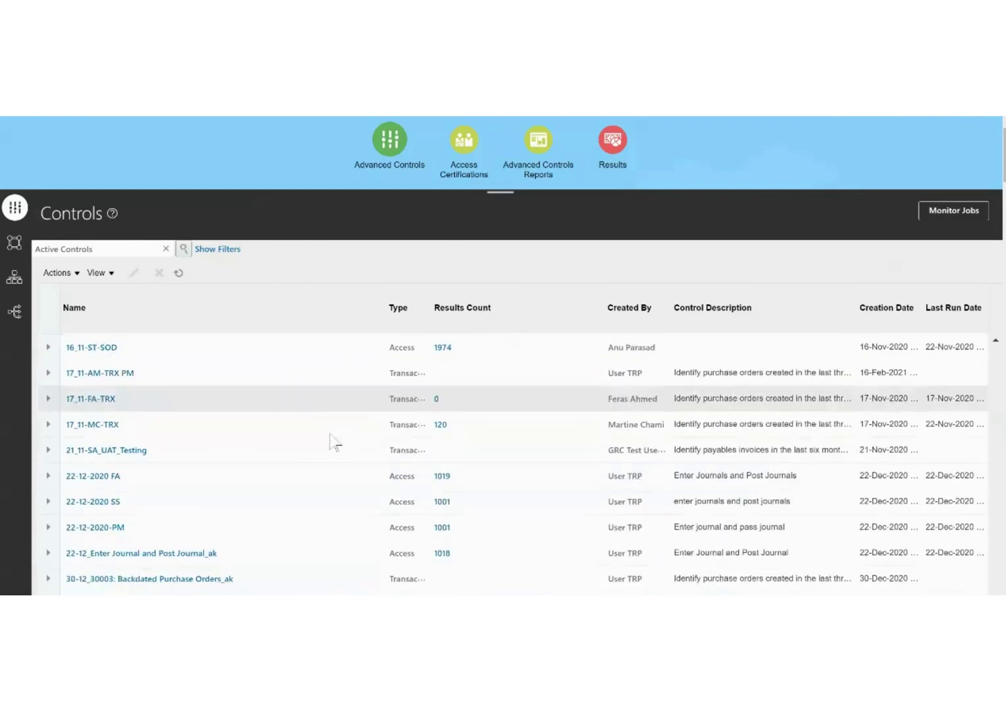
scroll(335, 445, "down", 3)
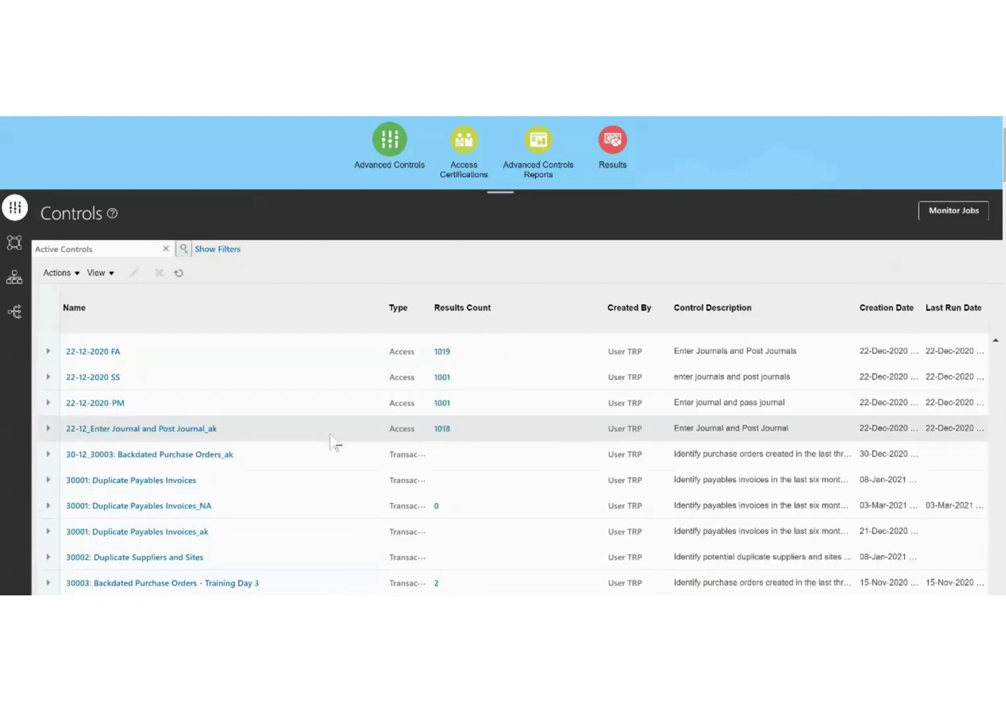